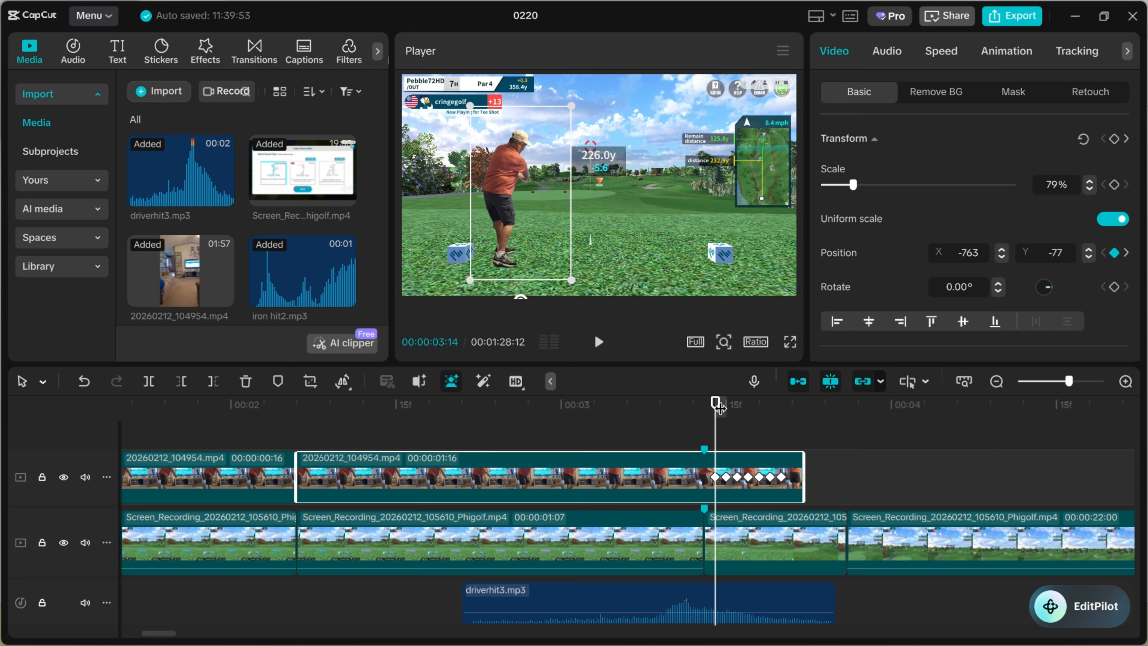
Examine frame by frame how the position keyframes move the golfer overlay out of view after the tee shot
left_click_drag(719, 407, 725, 405)
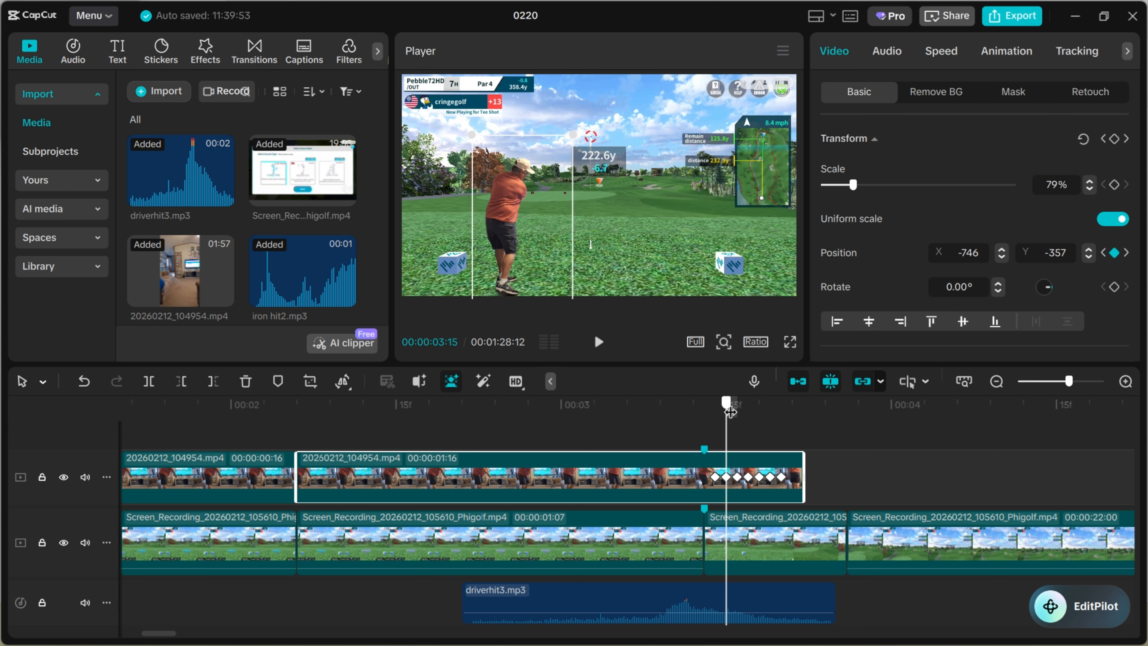
left_click_drag(730, 411, 744, 410)
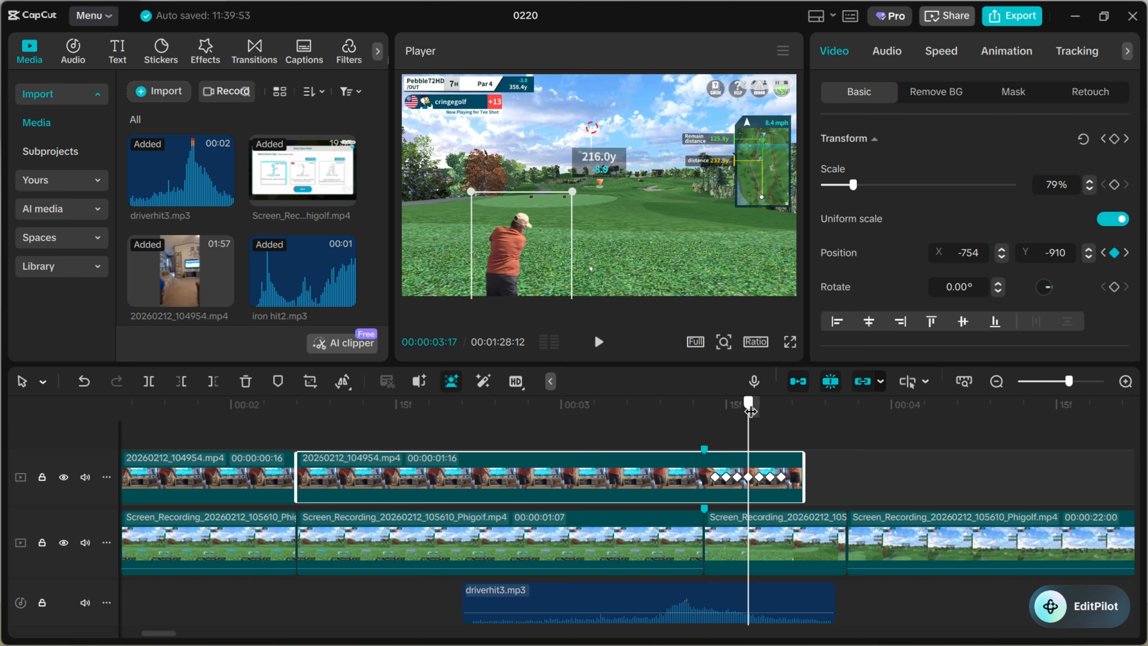
left_click_drag(750, 410, 793, 394)
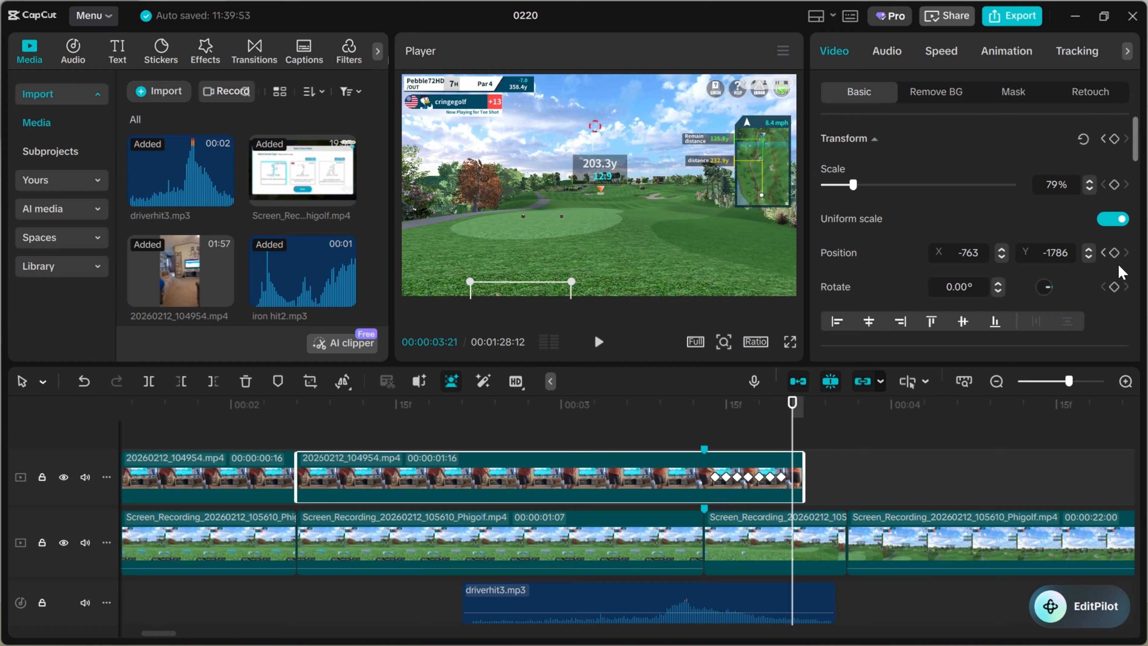
mouse_move(791, 416)
left_mouse_down()
mouse_move(823, 419)
mouse_move(440, 424)
mouse_move(813, 420)
left_mouse_up()
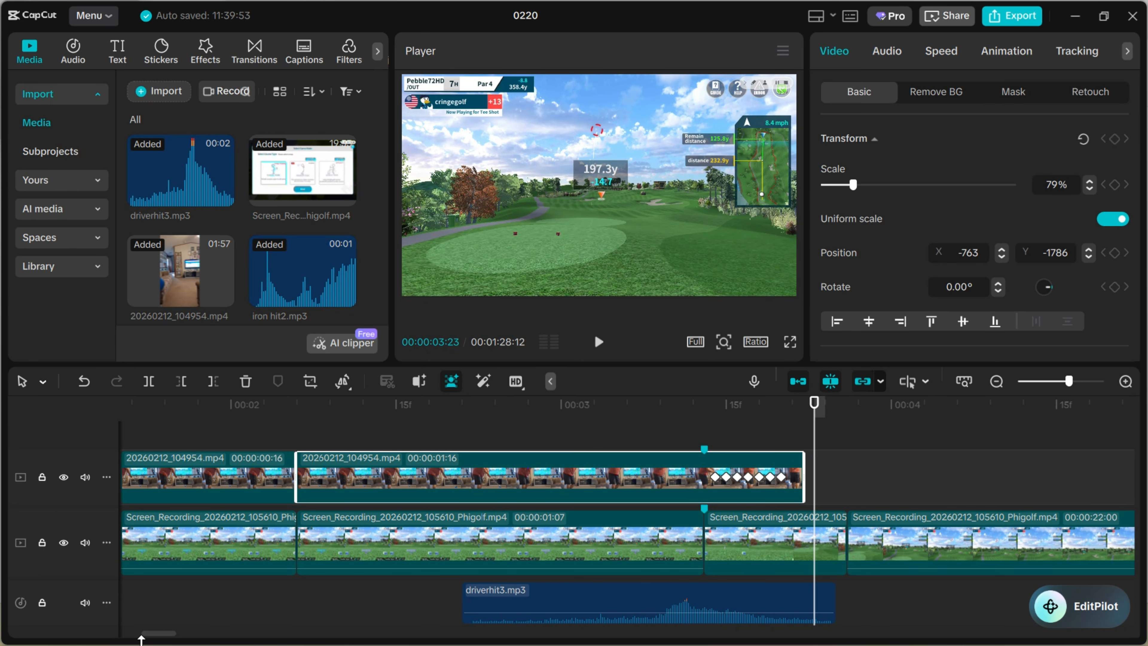
left_click(154, 628)
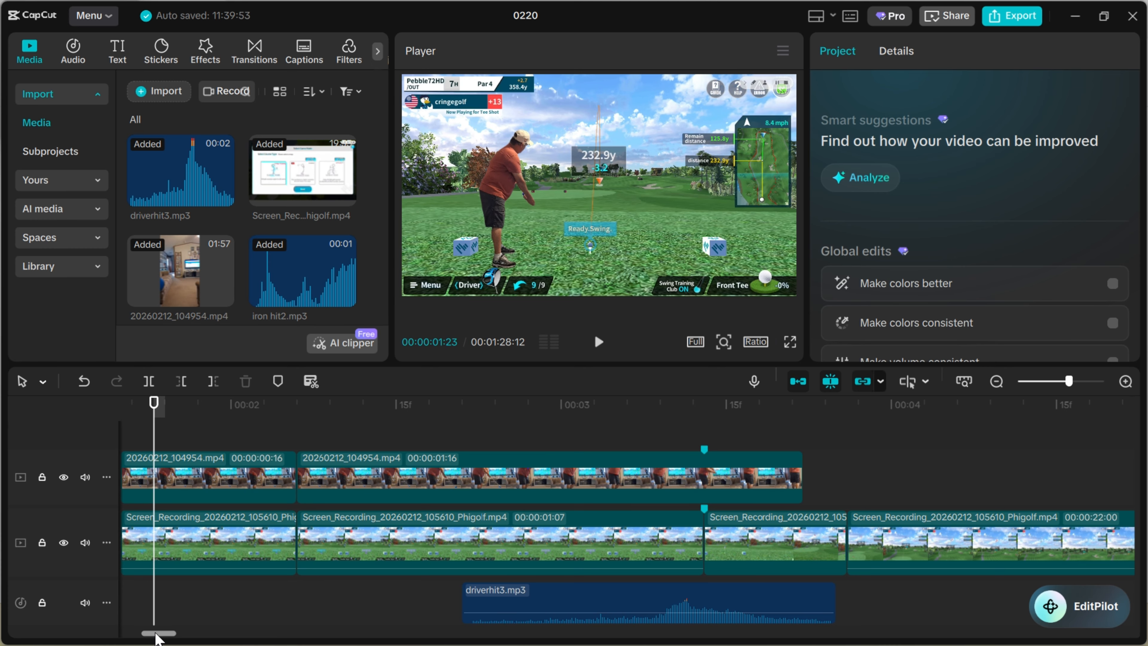
mouse_move(156, 633)
left_mouse_down()
mouse_move(195, 635)
mouse_move(162, 636)
left_mouse_up()
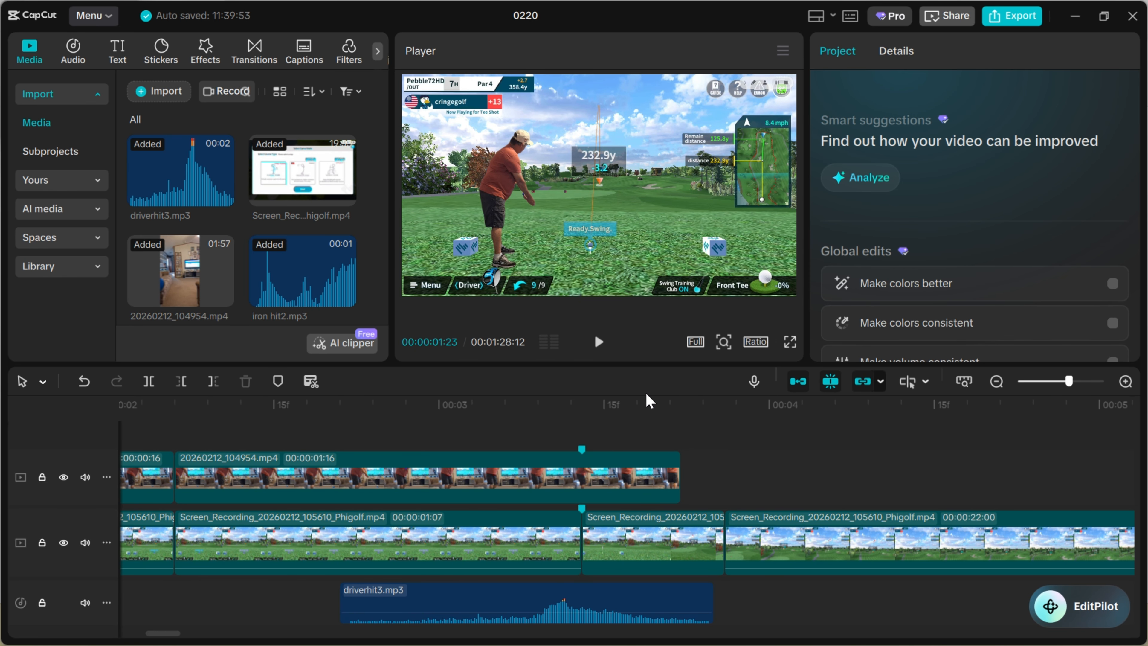
left_click_drag(630, 415, 723, 421)
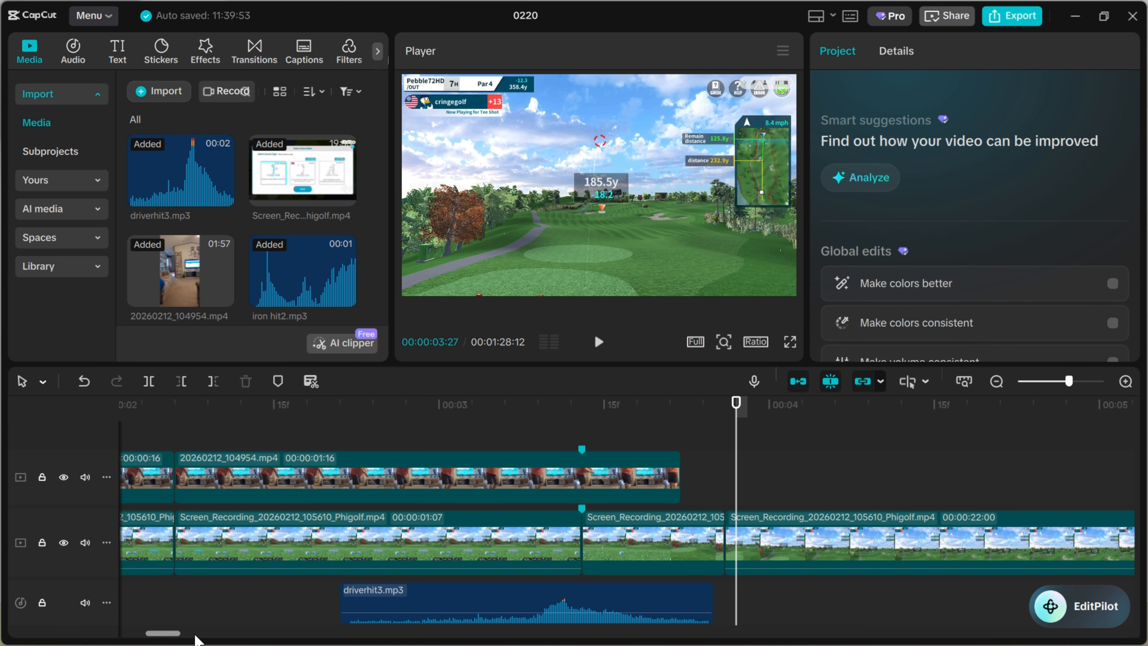
Examine the second-shot golfer overlay from about 24 to 26 seconds, including its transition into the ball-flight footage
left_click_drag(166, 636, 195, 638)
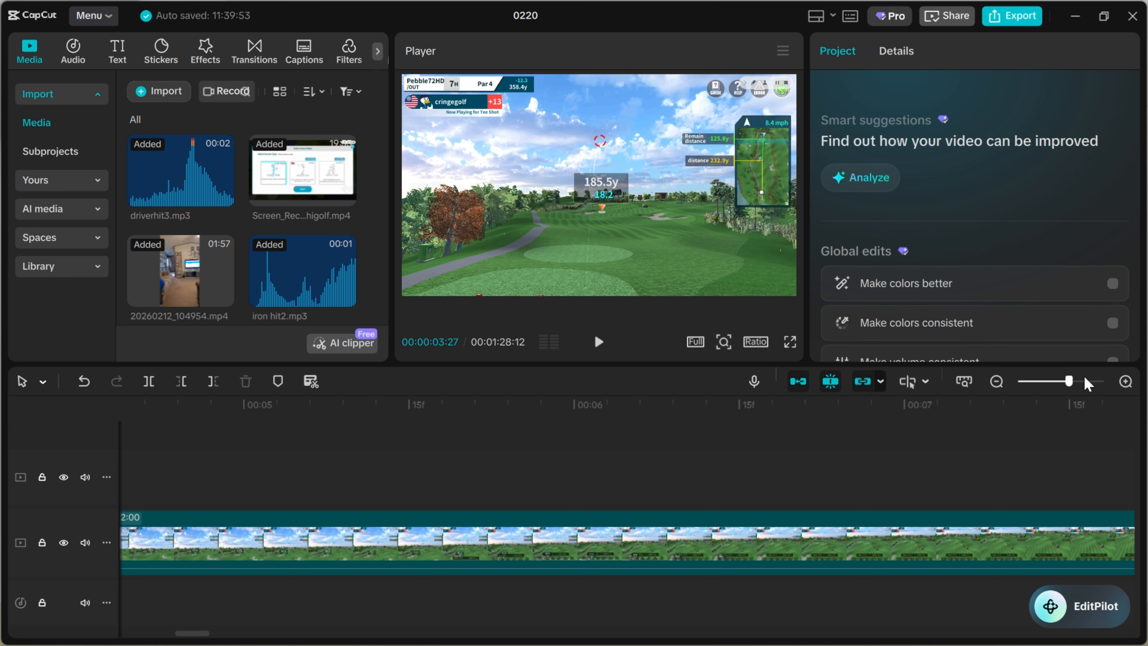
left_click_drag(1069, 382, 1039, 388)
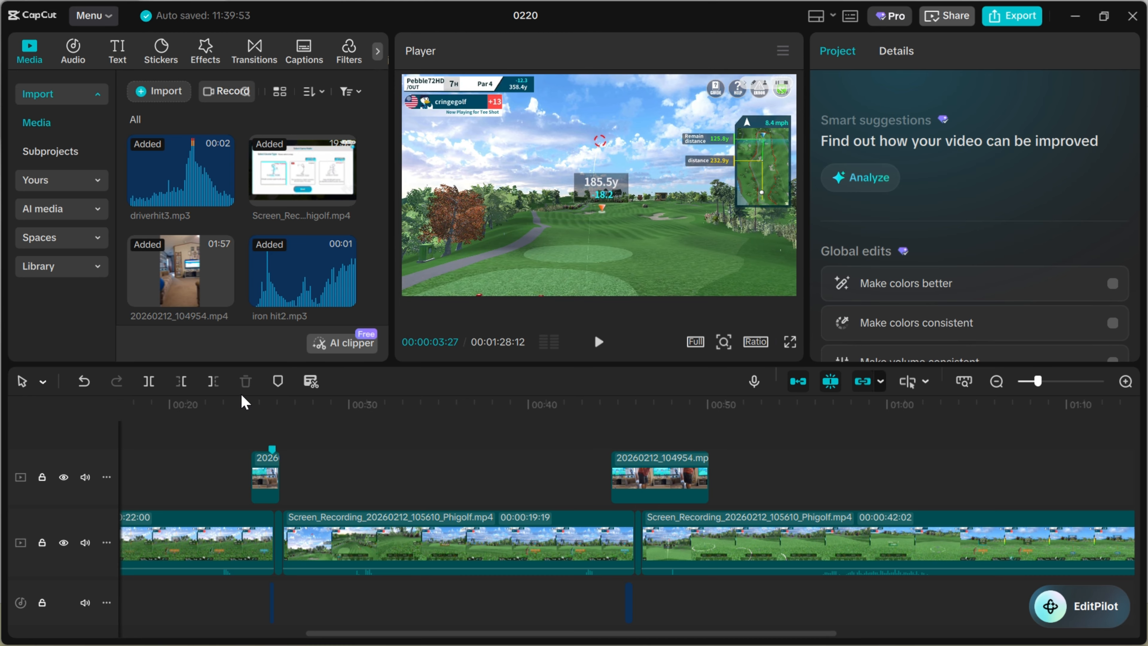
left_click(240, 415)
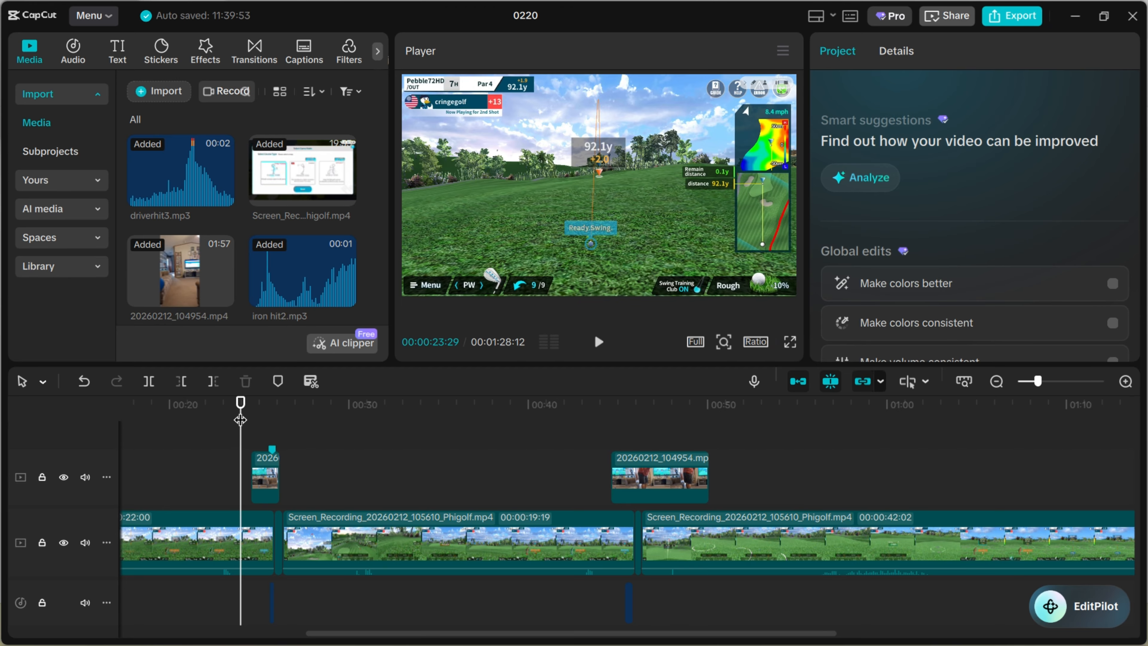
left_click_drag(241, 419, 590, 406)
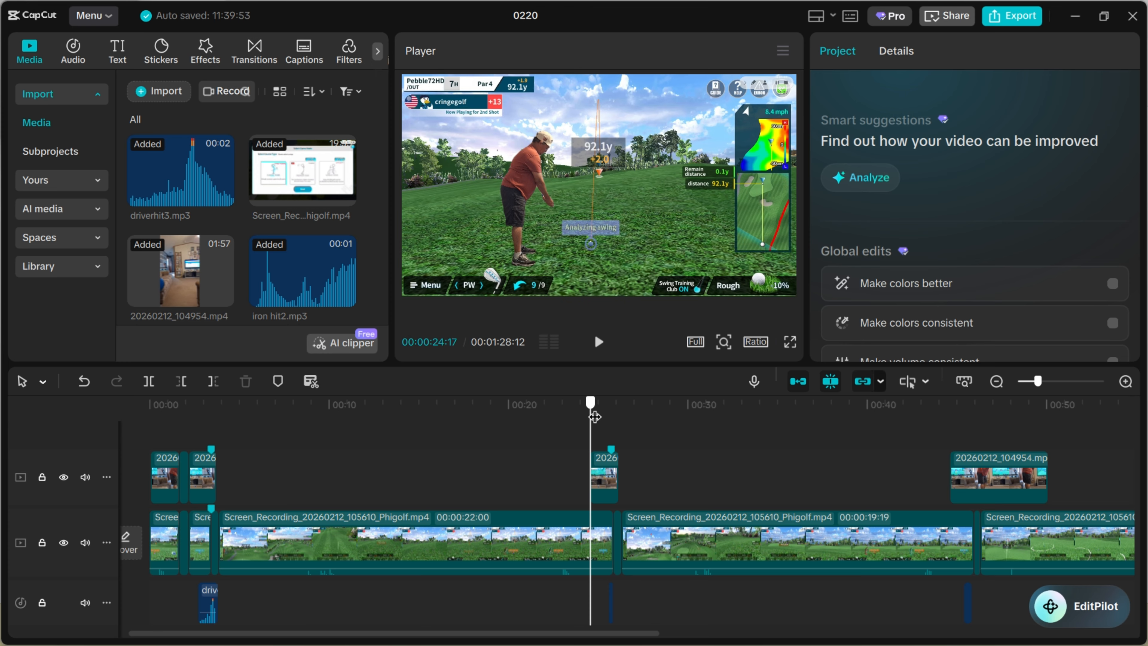
mouse_move(590, 414)
left_mouse_down()
mouse_move(604, 425)
mouse_move(590, 425)
left_mouse_up()
left_click_drag(592, 404, 609, 413)
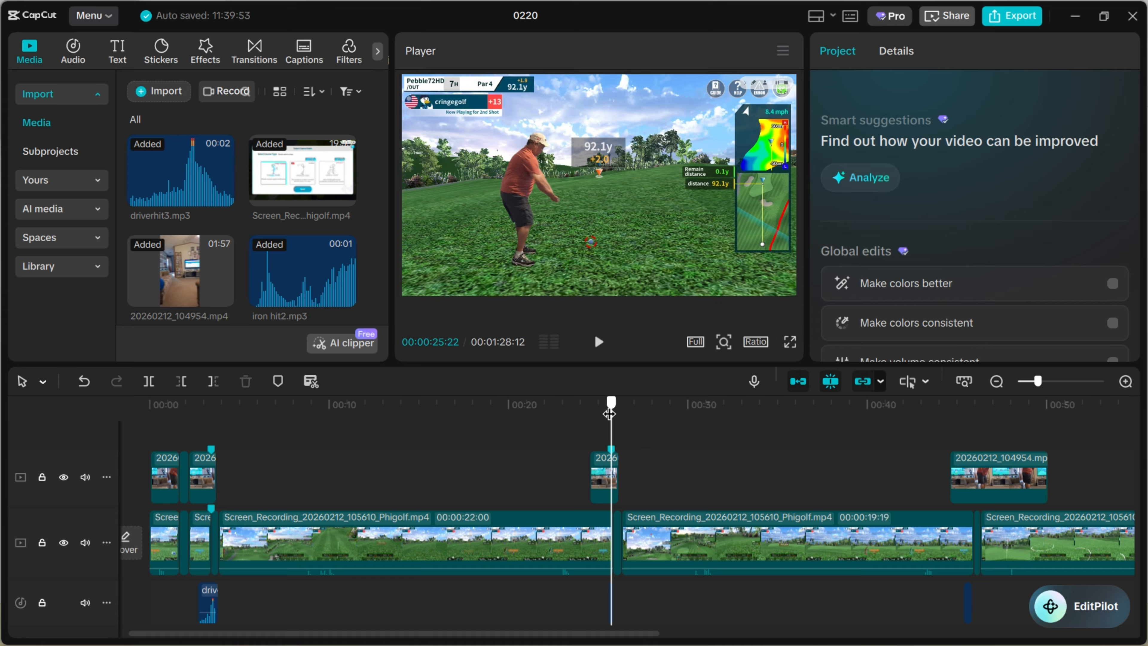
left_click_drag(608, 414, 601, 416)
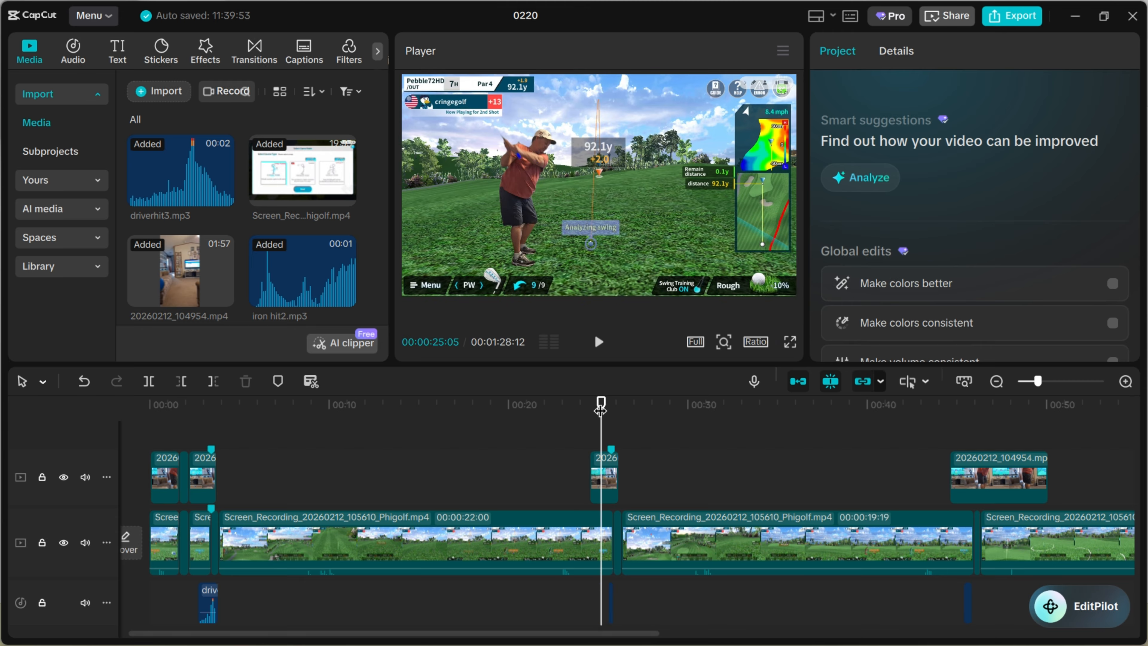
left_click_drag(600, 409, 606, 410)
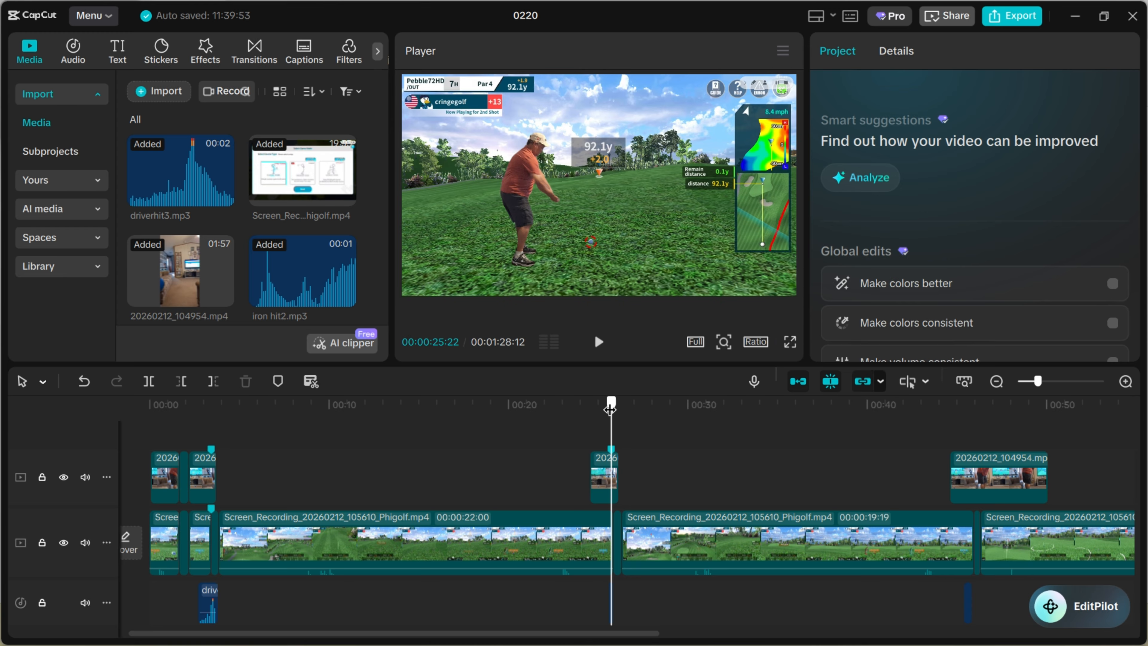
left_click_drag(611, 409, 616, 409)
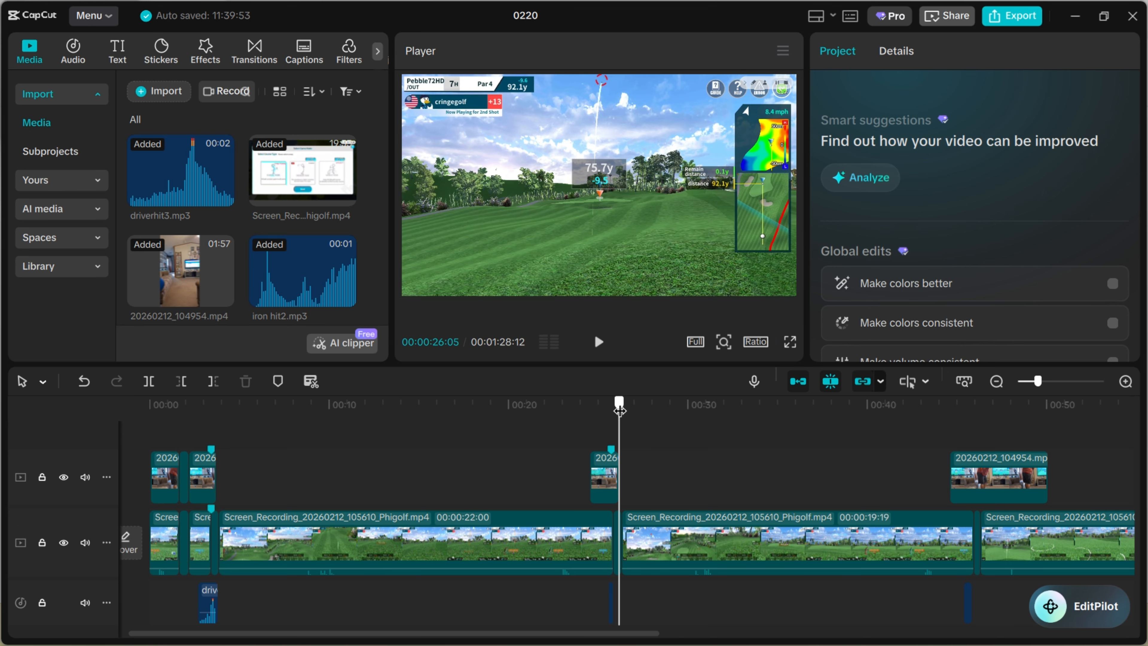
left_click_drag(619, 410, 611, 410)
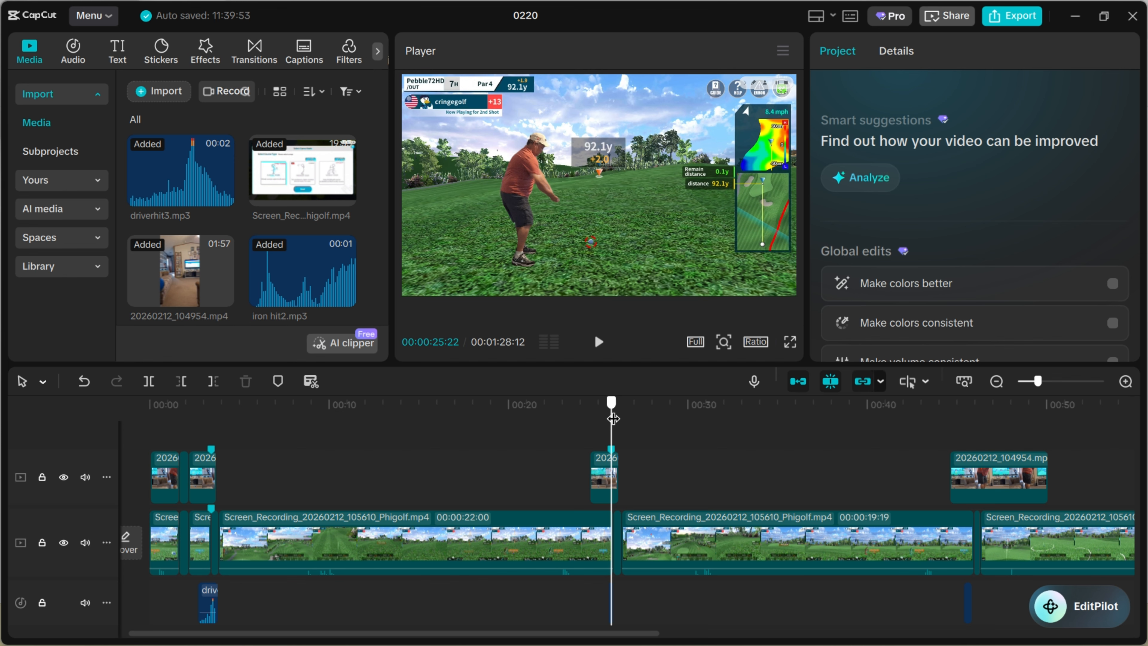
left_click_drag(612, 418, 616, 419)
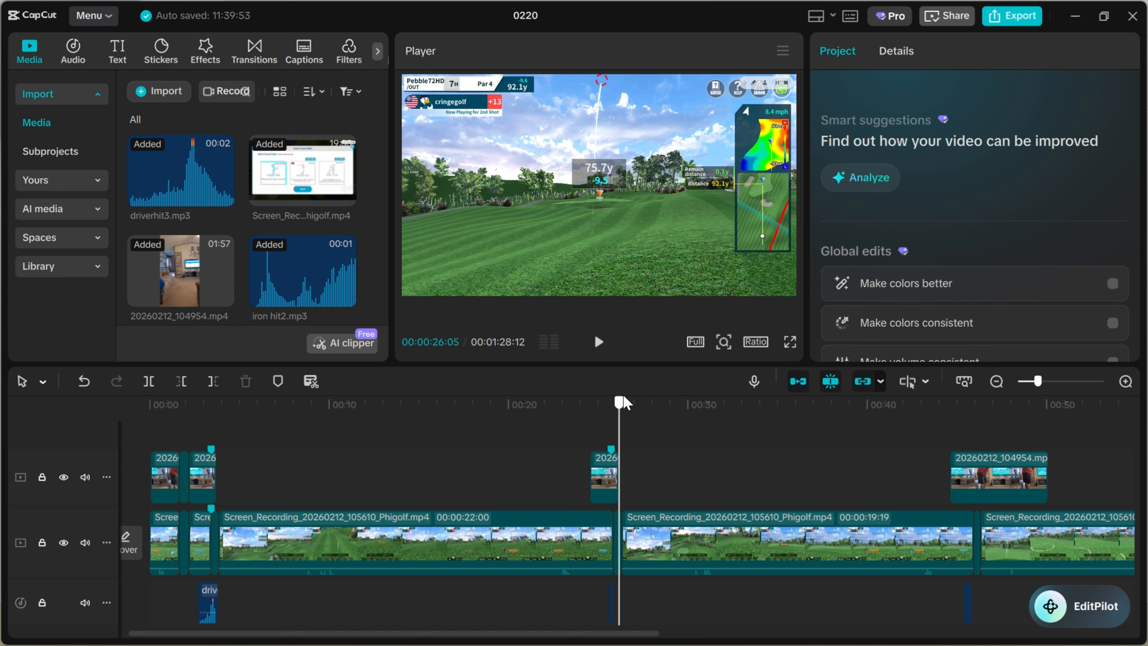
Inspect the third-shot golfer overlay from about 45 seconds through its end, selecting the clip to show its keyframes
left_click_drag(624, 402, 958, 429)
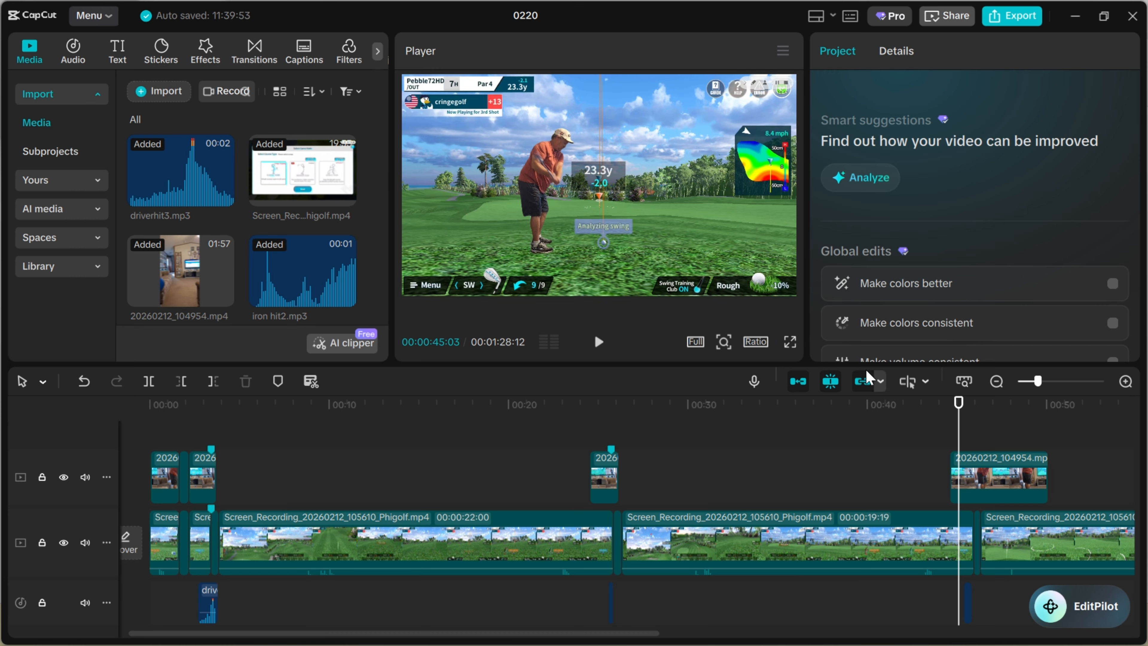
left_click(963, 418)
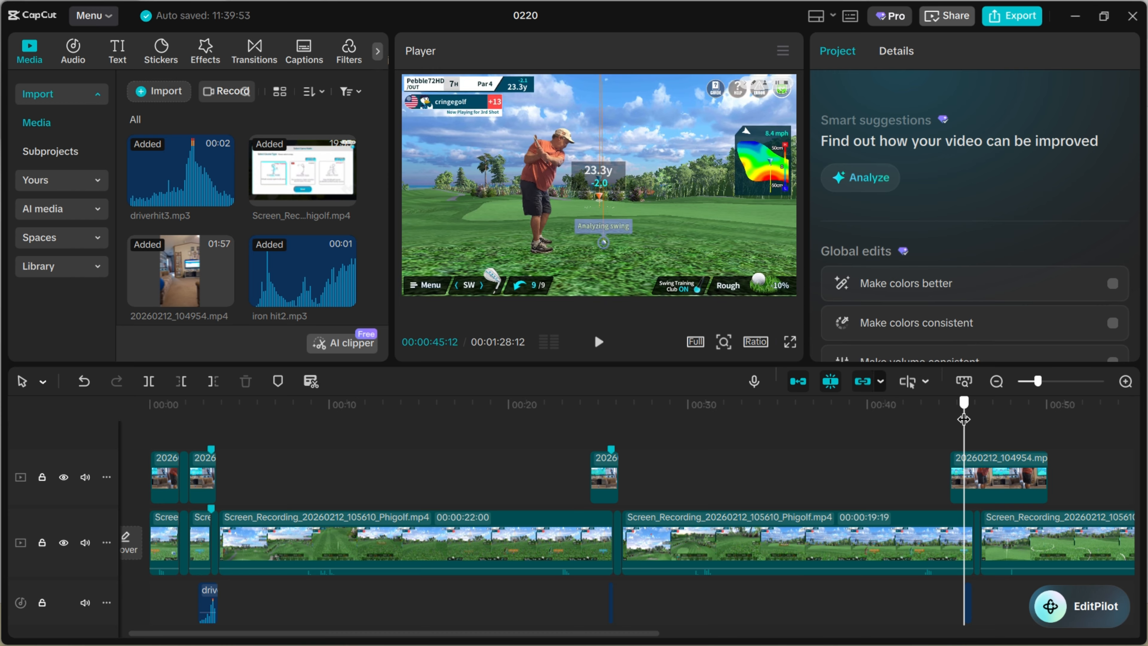
left_click_drag(968, 419, 974, 418)
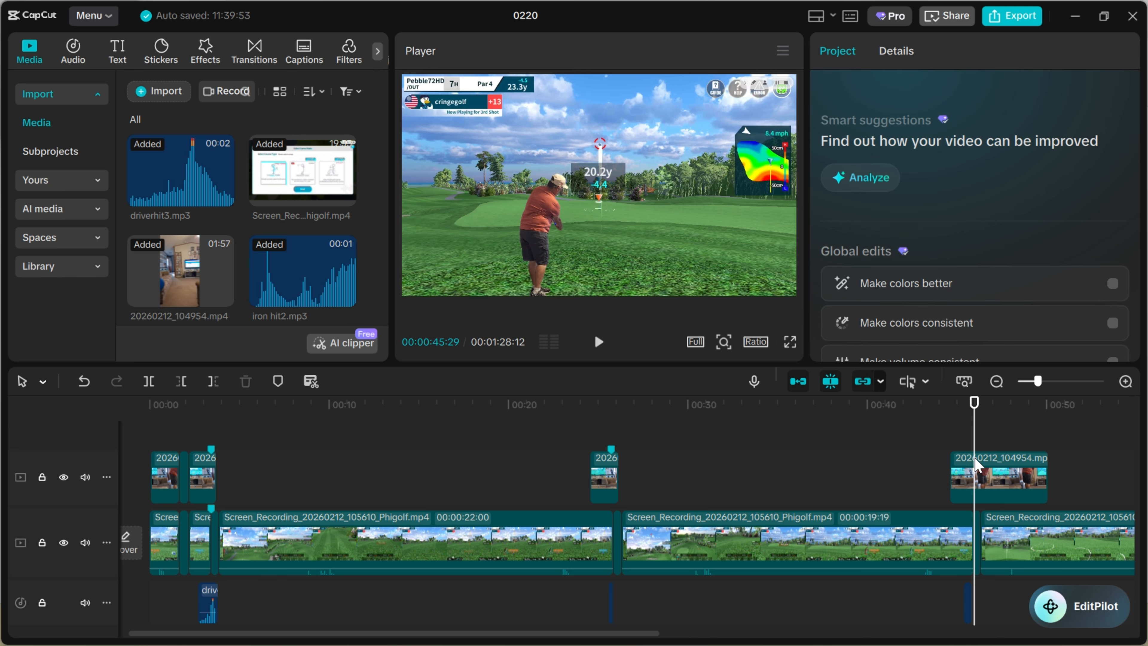
left_click(977, 477)
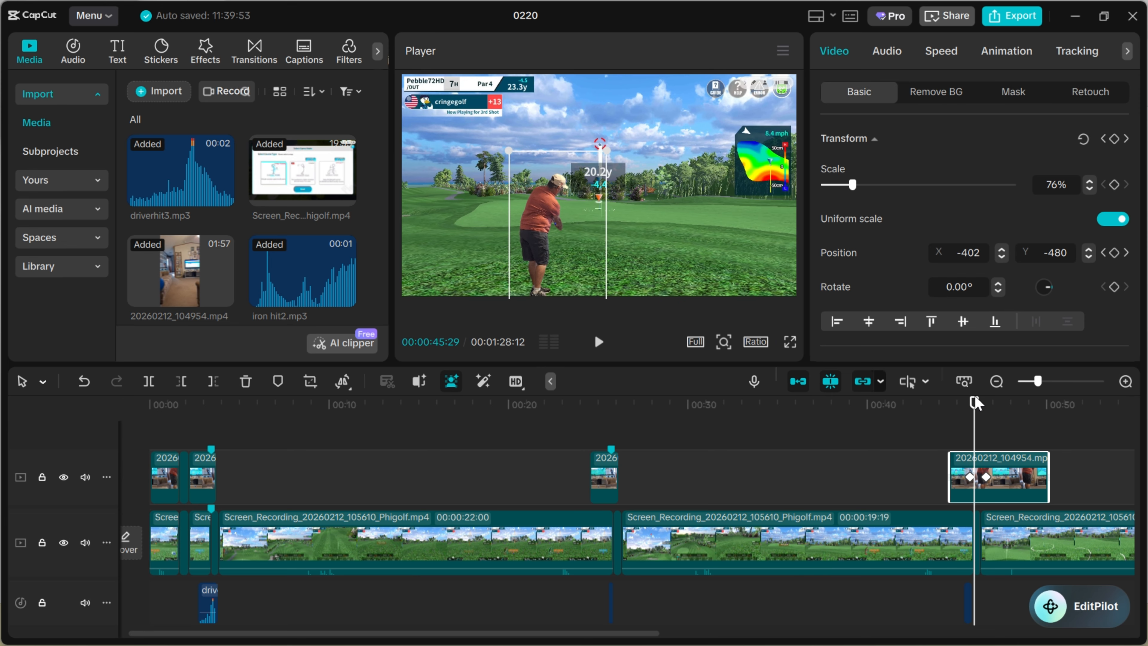
left_click_drag(980, 399, 1058, 410)
Examine the stabilized putting overlay near 1:23, selecting it and checking its position keyframes frame by frame after the putt
left_click_drag(626, 637, 869, 641)
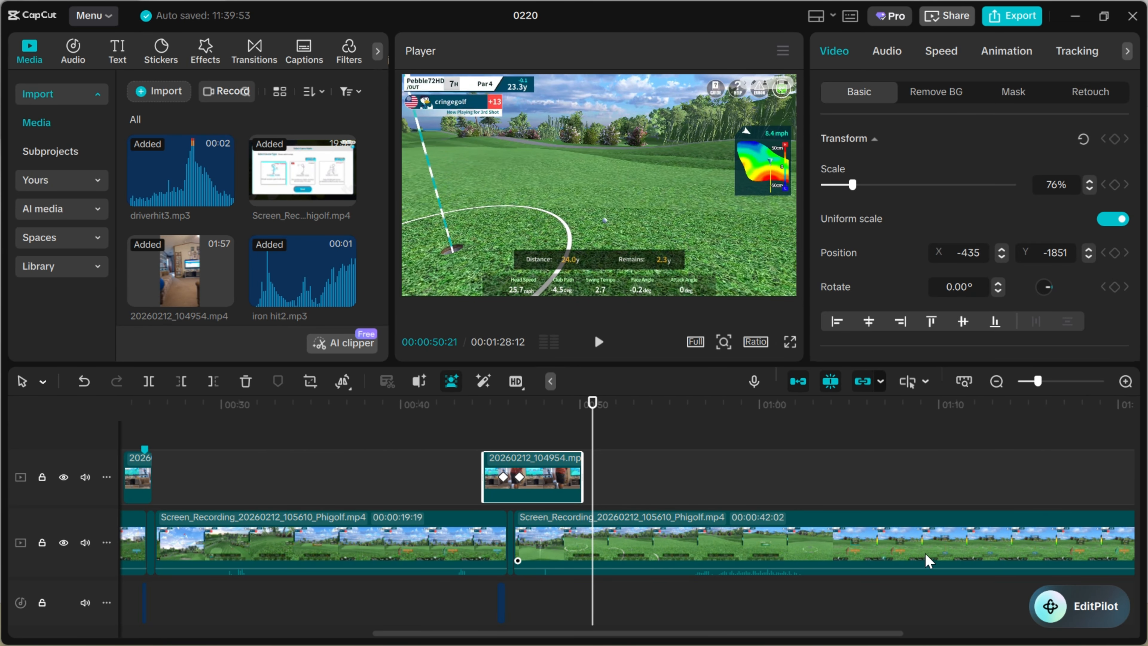
left_click_drag(594, 412, 771, 426)
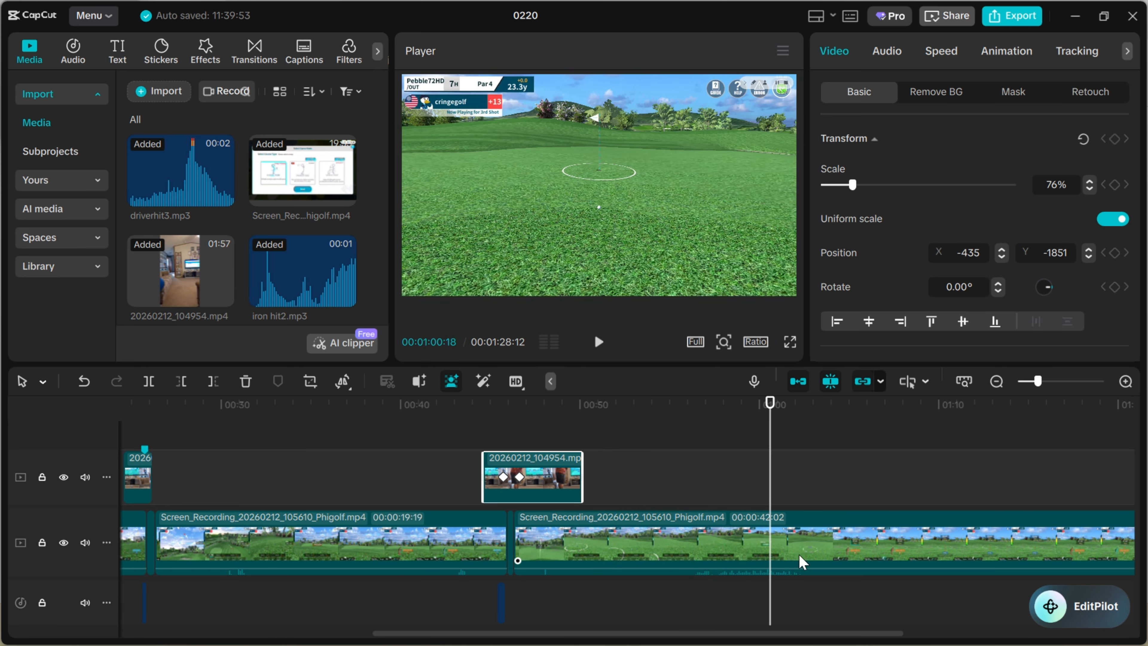
left_click_drag(864, 638, 969, 638)
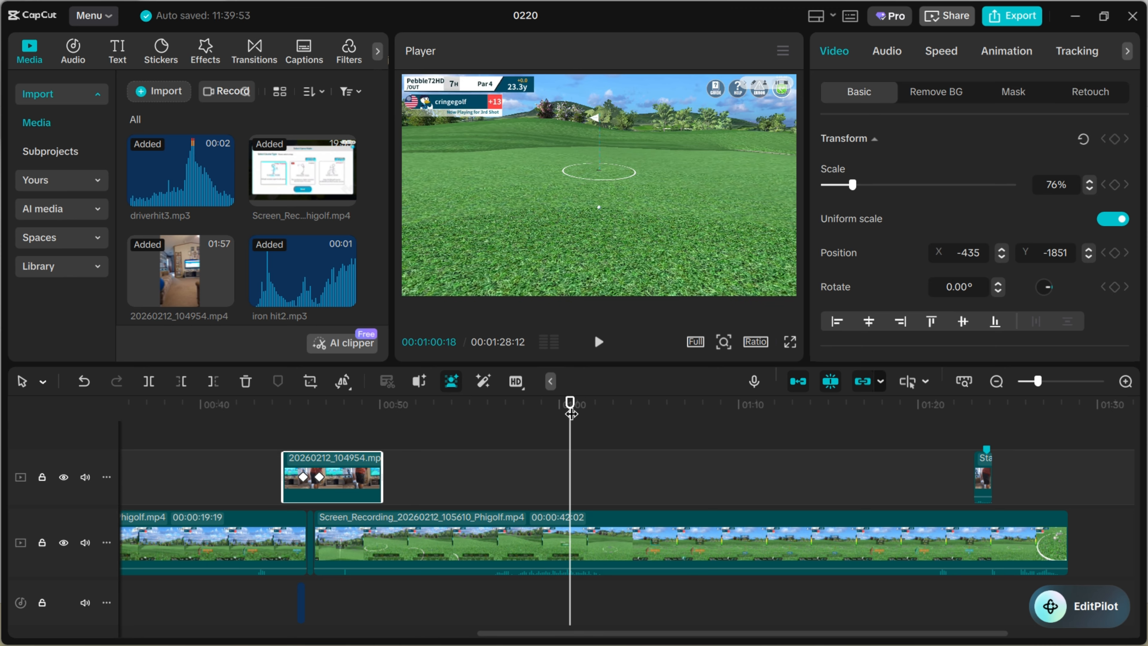
left_click_drag(571, 404, 974, 438)
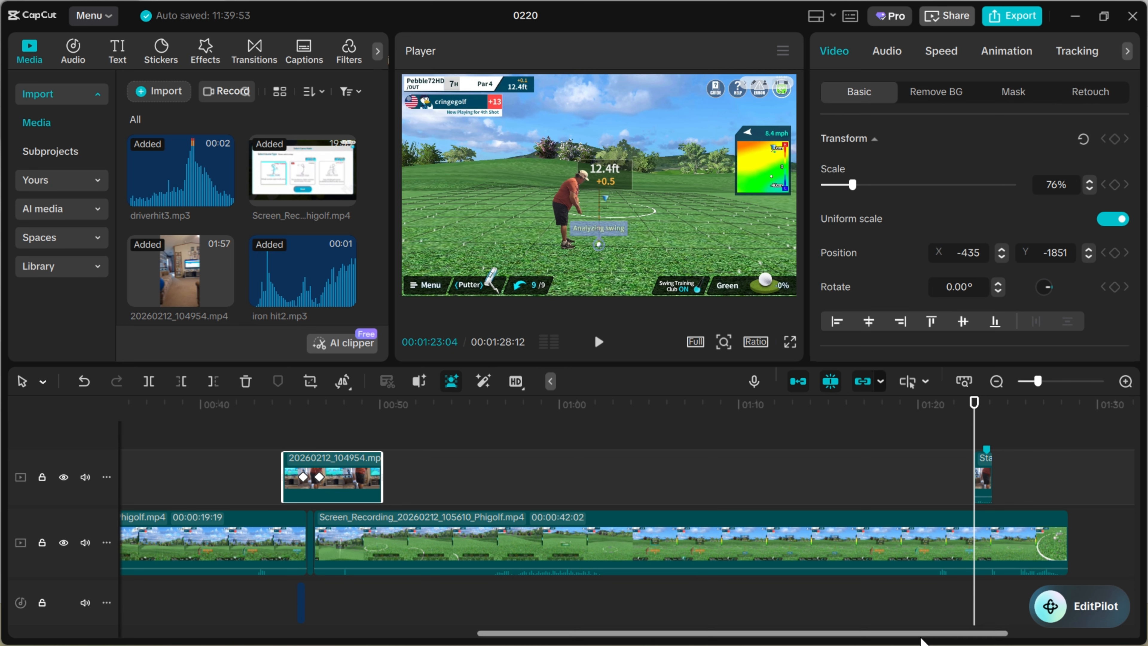
left_click_drag(916, 636, 980, 624)
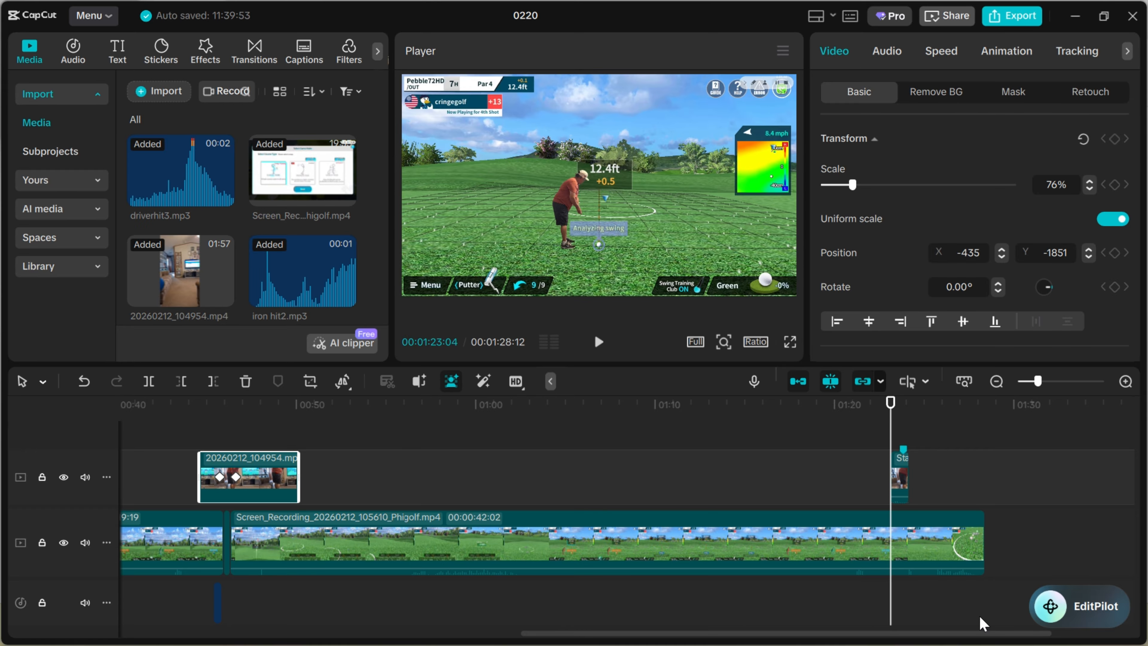
left_click_drag(878, 633, 950, 623)
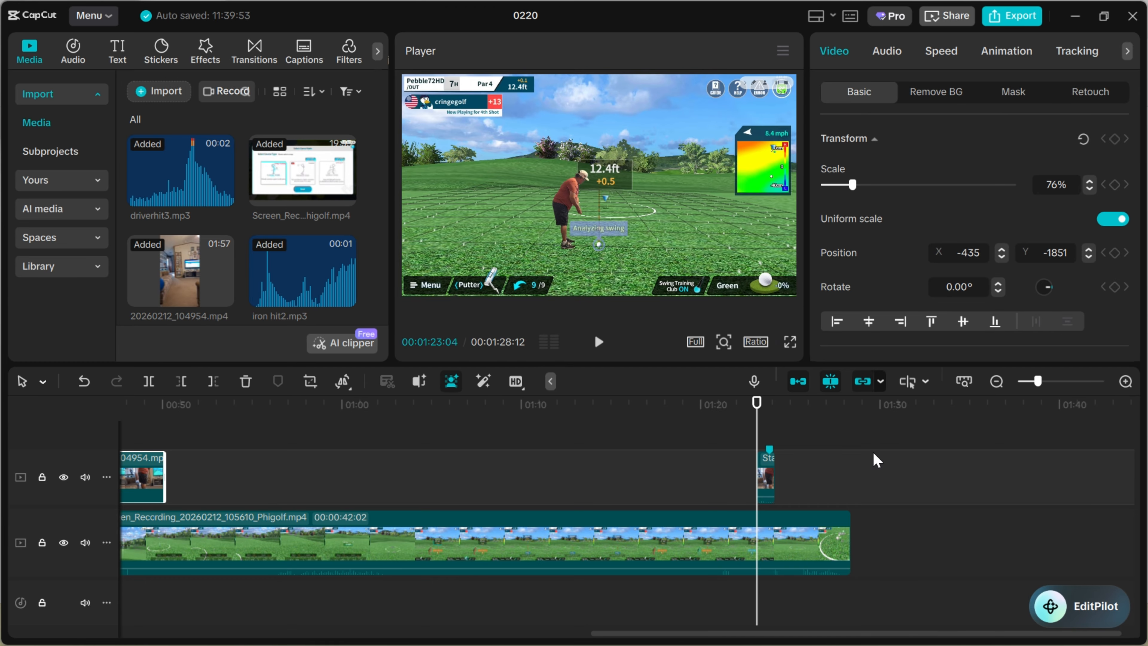
left_click_drag(1035, 386, 1066, 379)
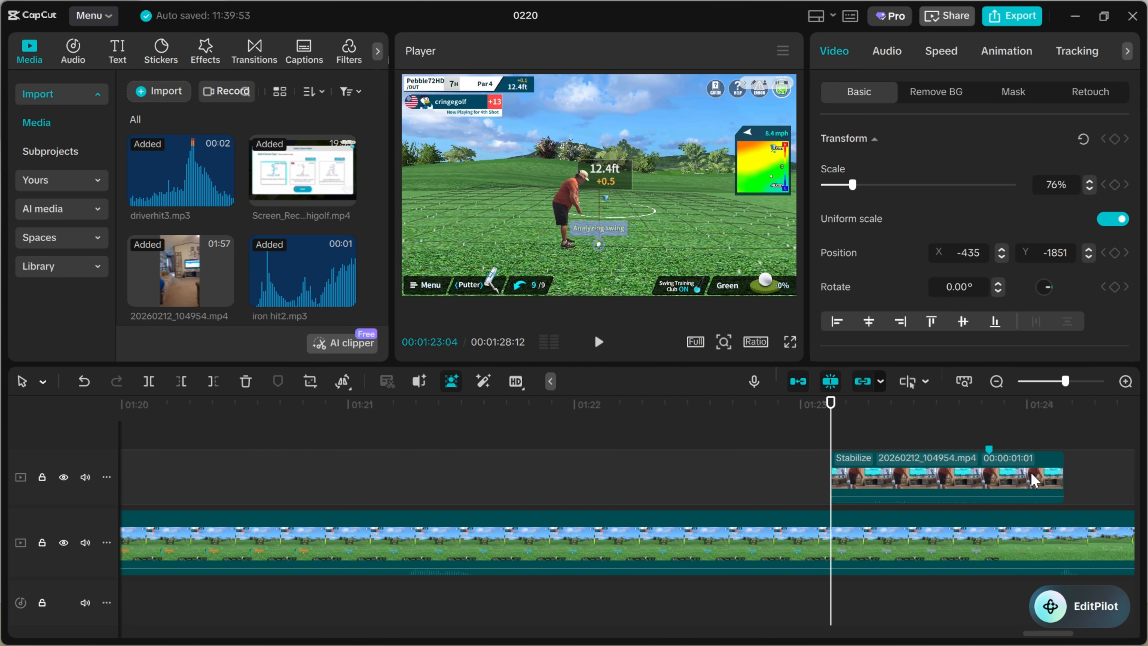
left_click_drag(1028, 639, 1050, 639)
left_click_drag(374, 414, 531, 427)
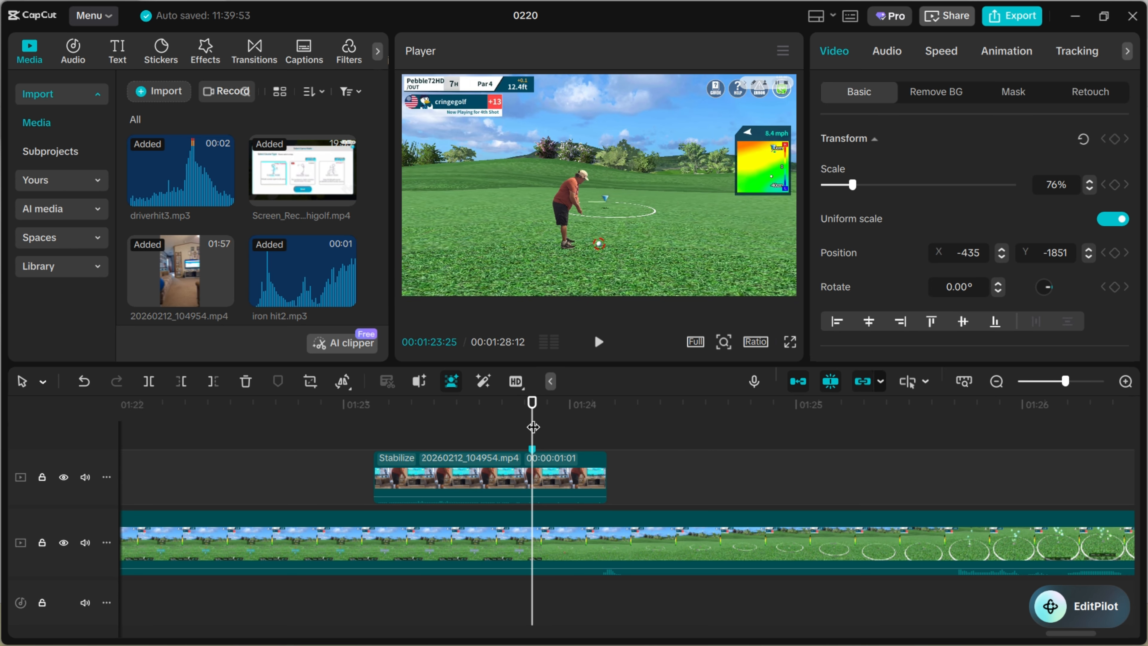
left_click(538, 403)
left_click(552, 459)
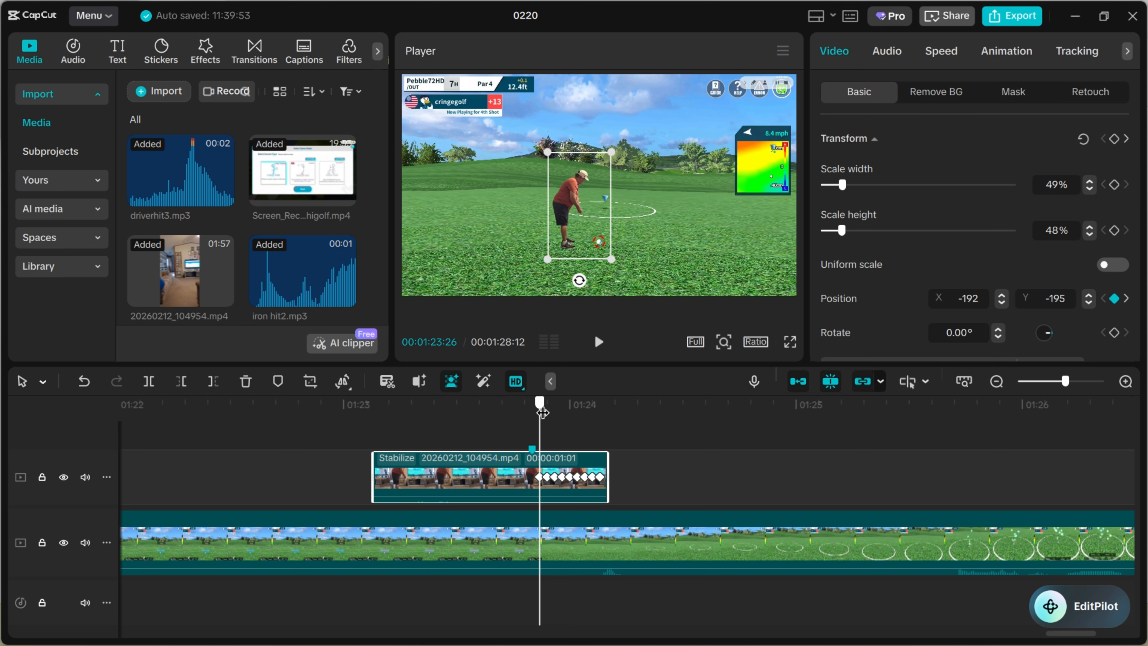
left_click_drag(542, 410, 547, 410)
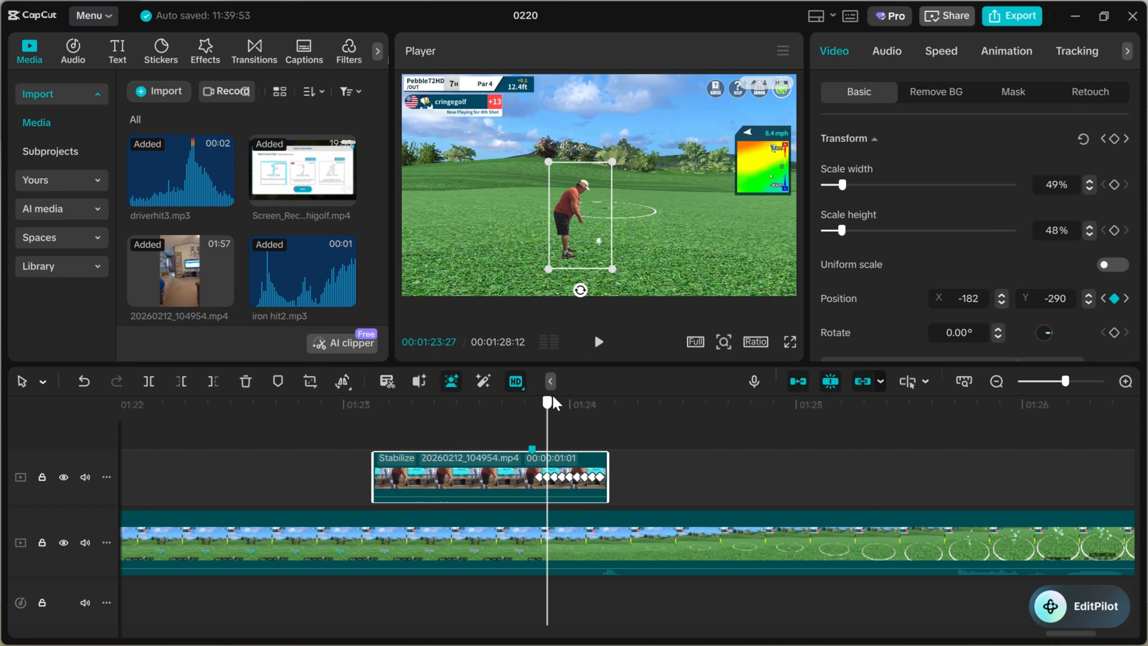
left_click_drag(552, 395, 216, 382)
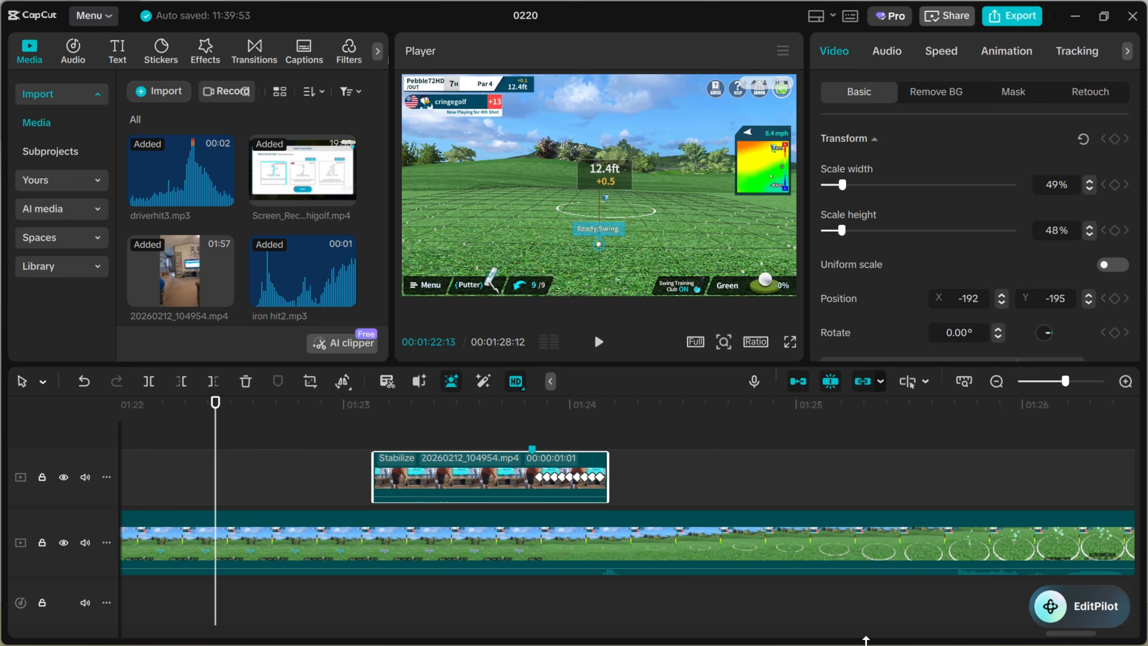
Inspect the golf game footage after the third-shot overlay ends, from about 50 to 53 seconds
left_click_drag(1054, 638, 668, 639)
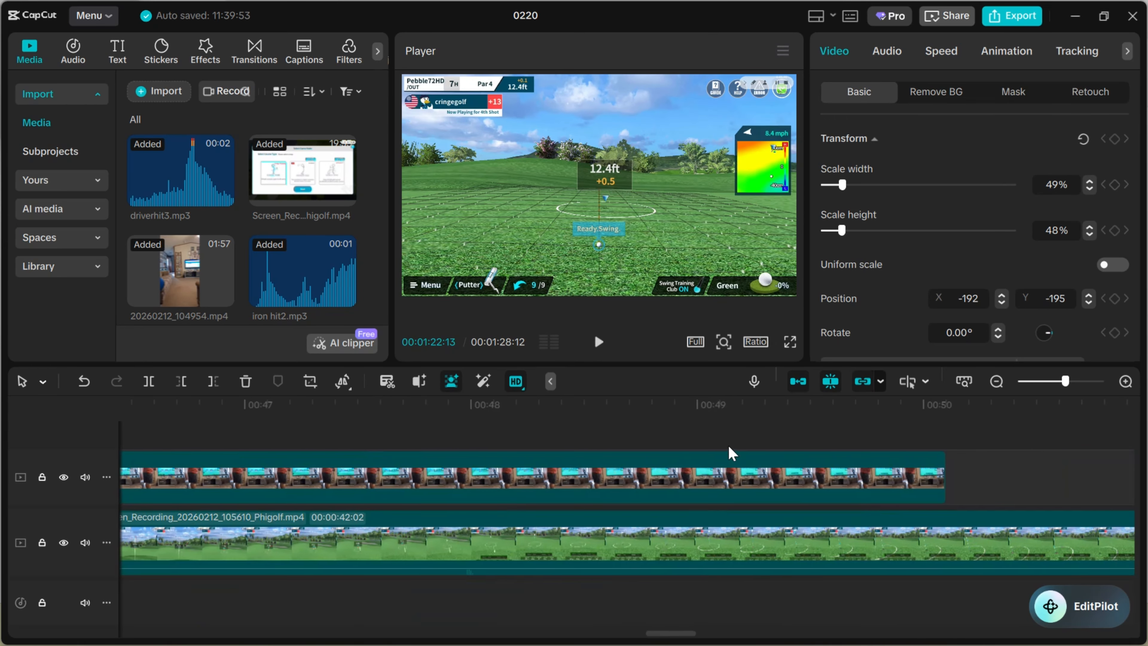
left_click(645, 427)
left_click_drag(646, 428, 1058, 428)
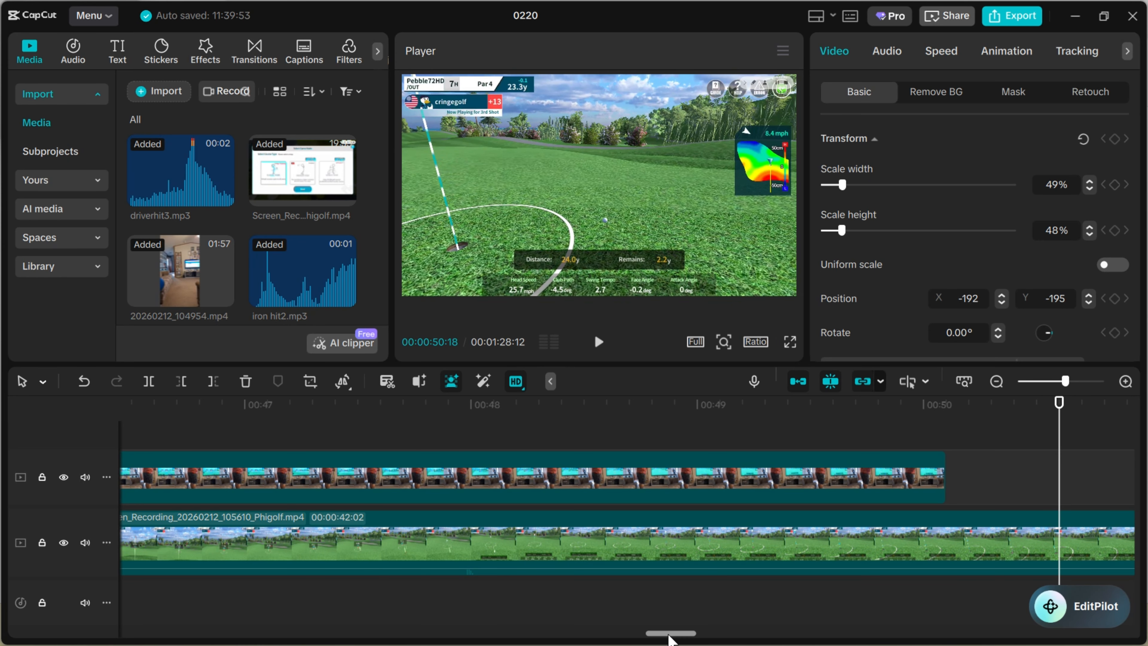
left_click_drag(671, 633, 717, 635)
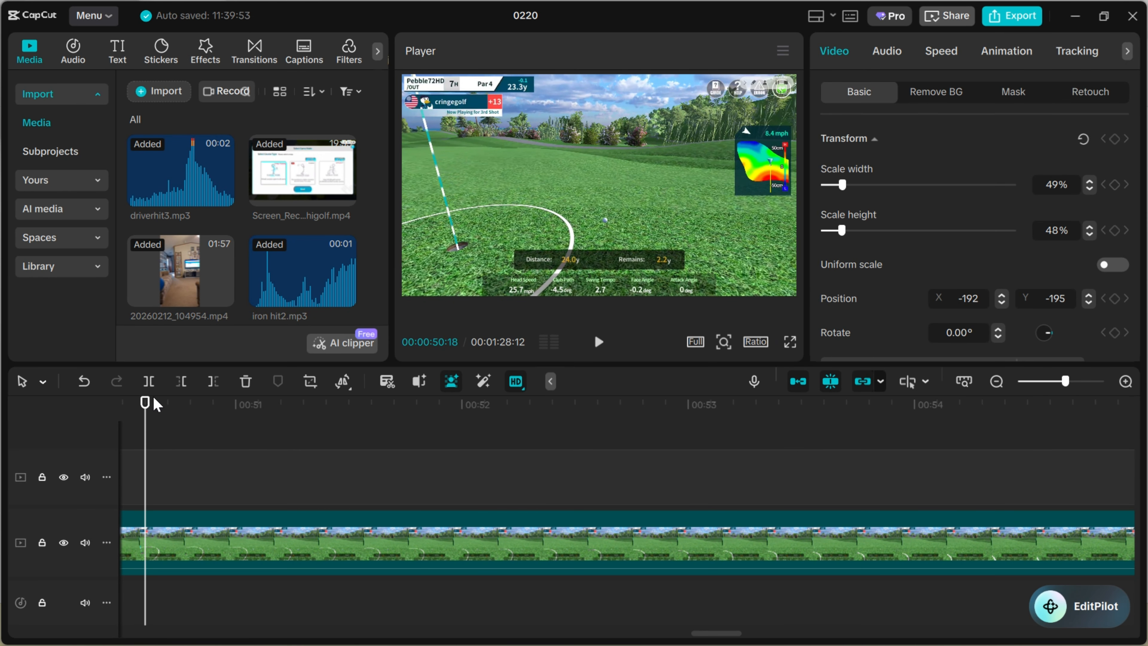
left_click_drag(146, 406, 896, 434)
left_click_drag(718, 636, 757, 635)
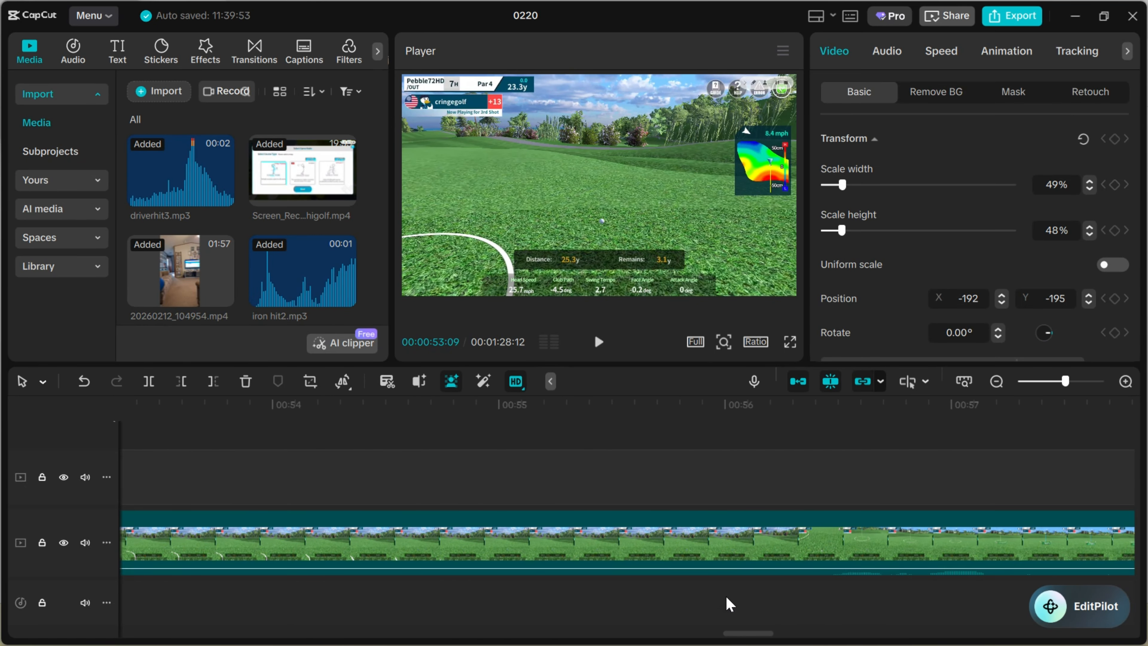
Examine the game footage between the third shot and the putt, checking the change to the putting view from about 1:00 to 1:02
left_click_drag(743, 633, 881, 633)
left_click(863, 466)
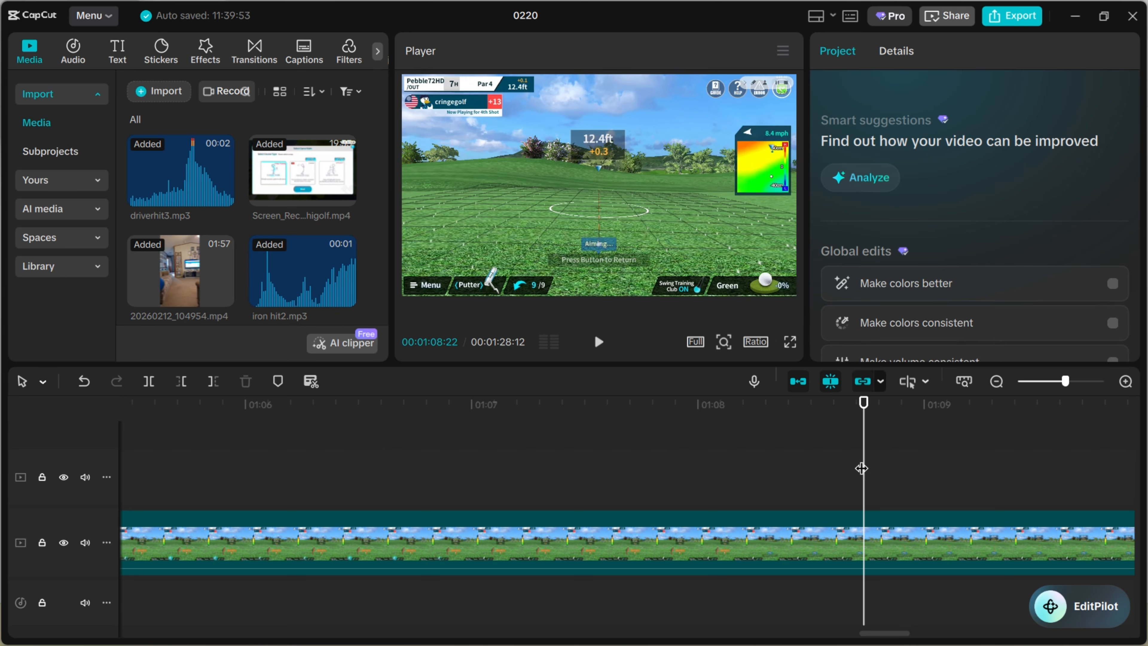
left_click_drag(863, 469, 434, 442)
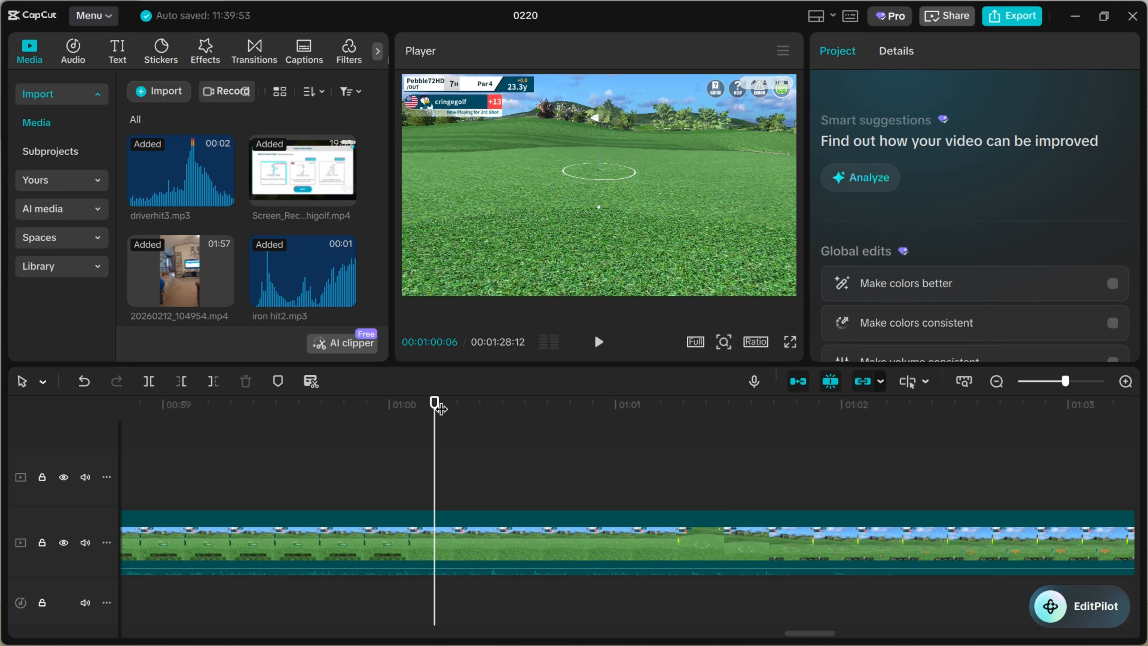
left_click_drag(441, 409, 457, 409)
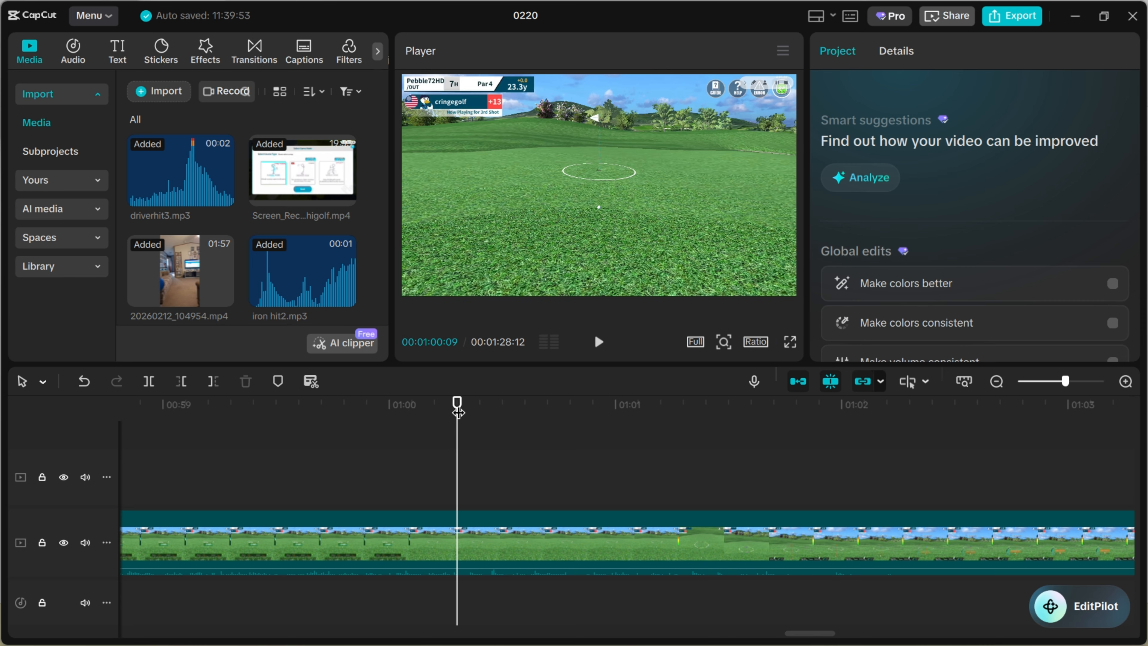
left_click_drag(457, 411, 798, 422)
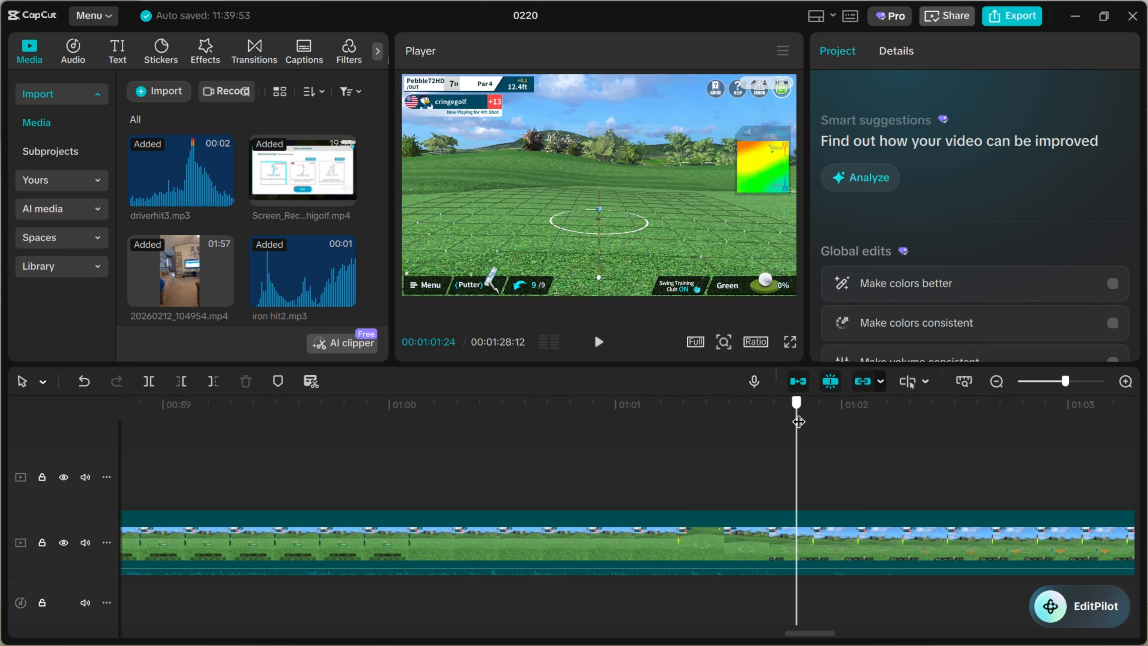
left_click_drag(807, 632, 840, 633)
Inspect the putting setup footage around 1:04, where the game shows the Address the Ball indicator
left_click_drag(171, 407, 724, 450)
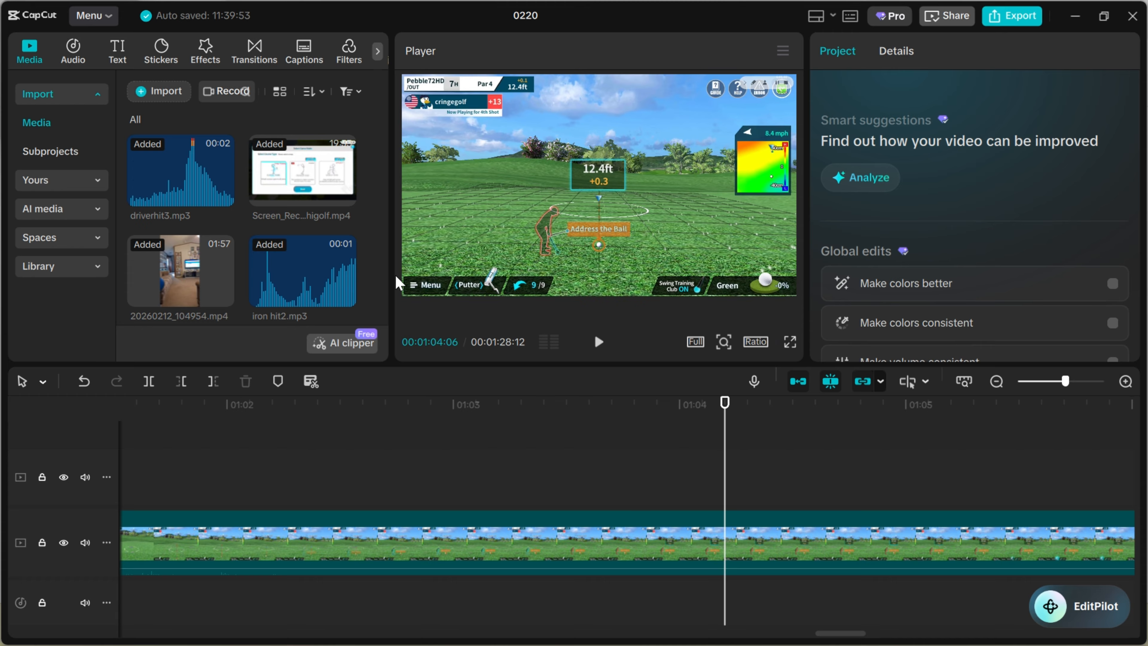
mouse_move(159, 261)
left_click_drag(718, 411, 869, 434)
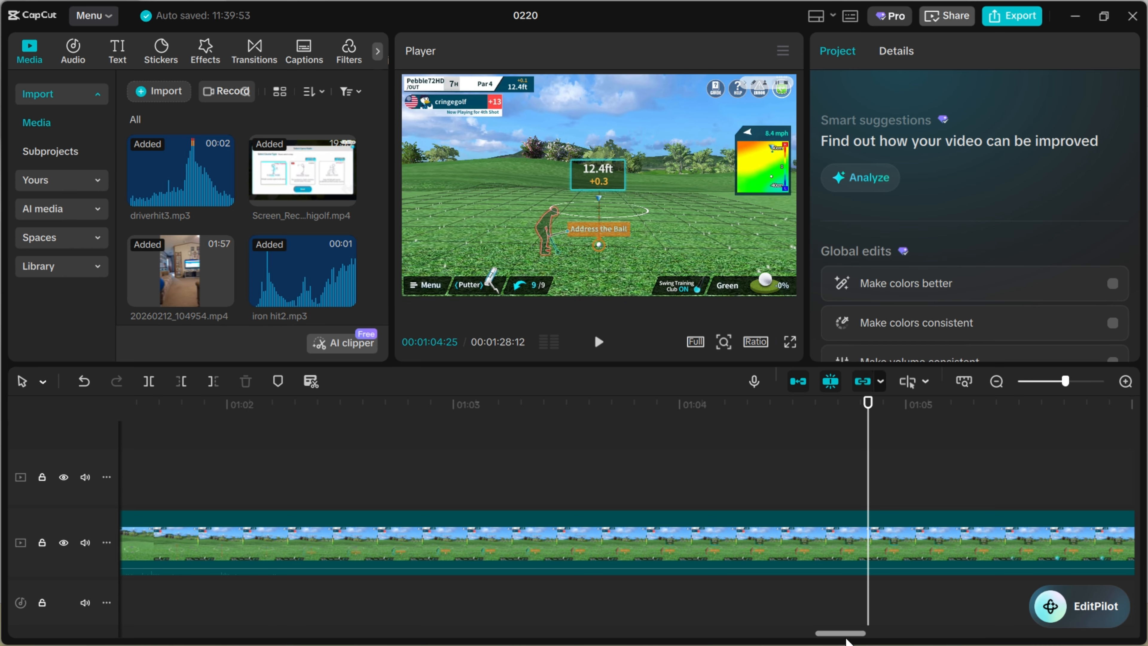
left_click_drag(845, 634, 865, 635)
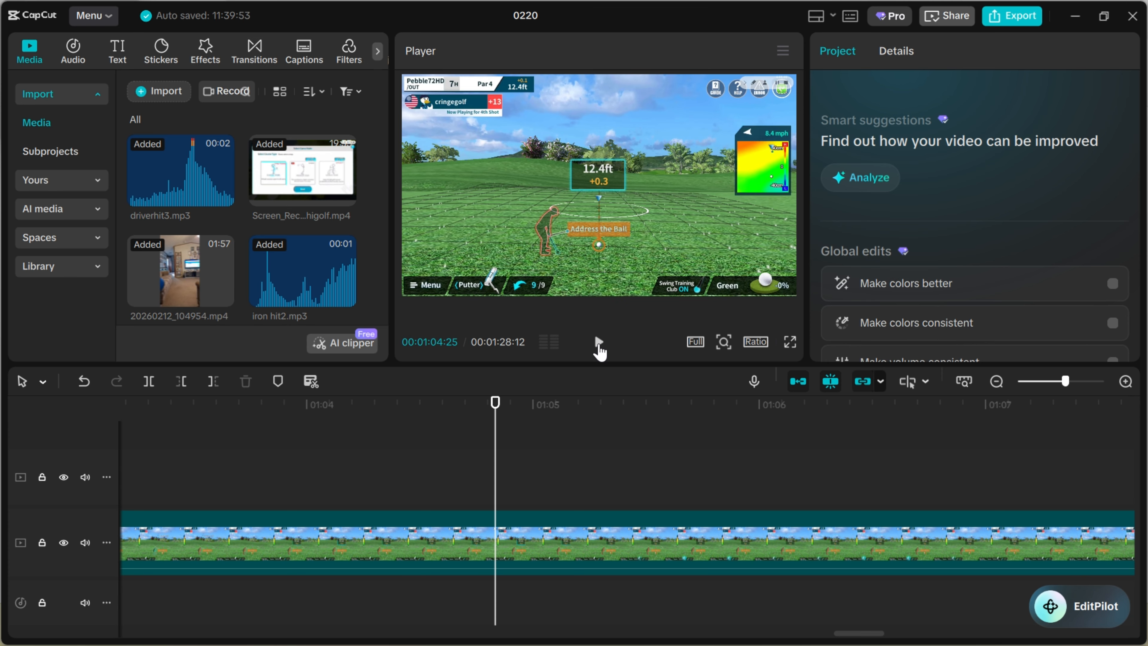
Play the whole edited video full screen from the beginning to its end, and return to the editing view
left_click_drag(1071, 382, 1038, 382)
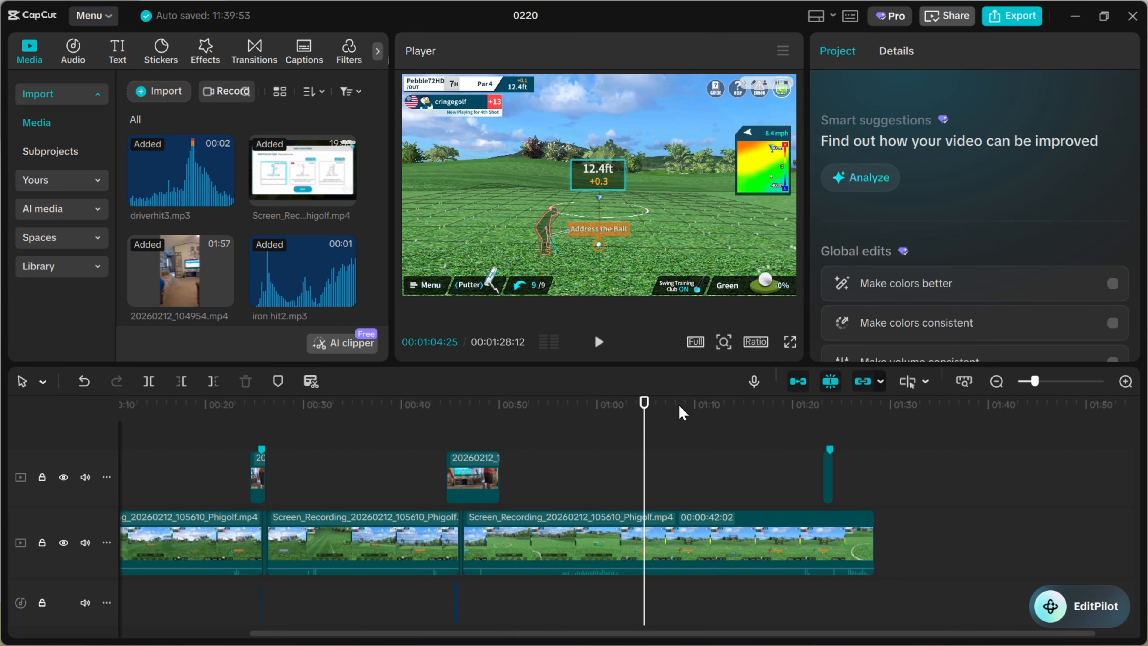
left_click_drag(647, 410, 104, 404)
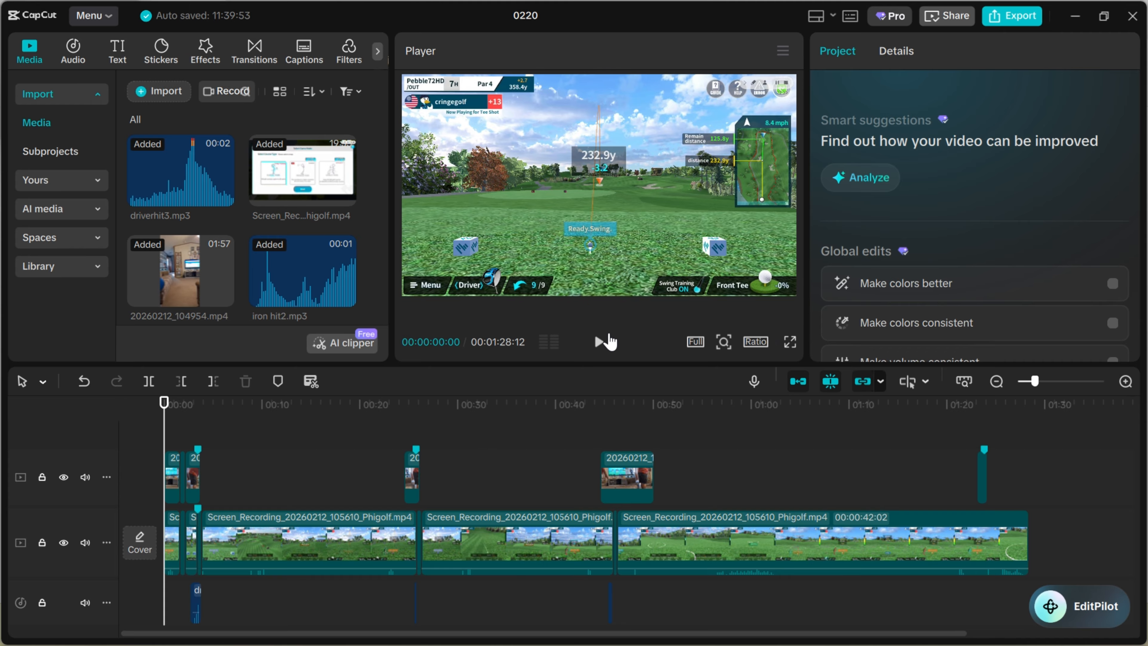
left_click(790, 341)
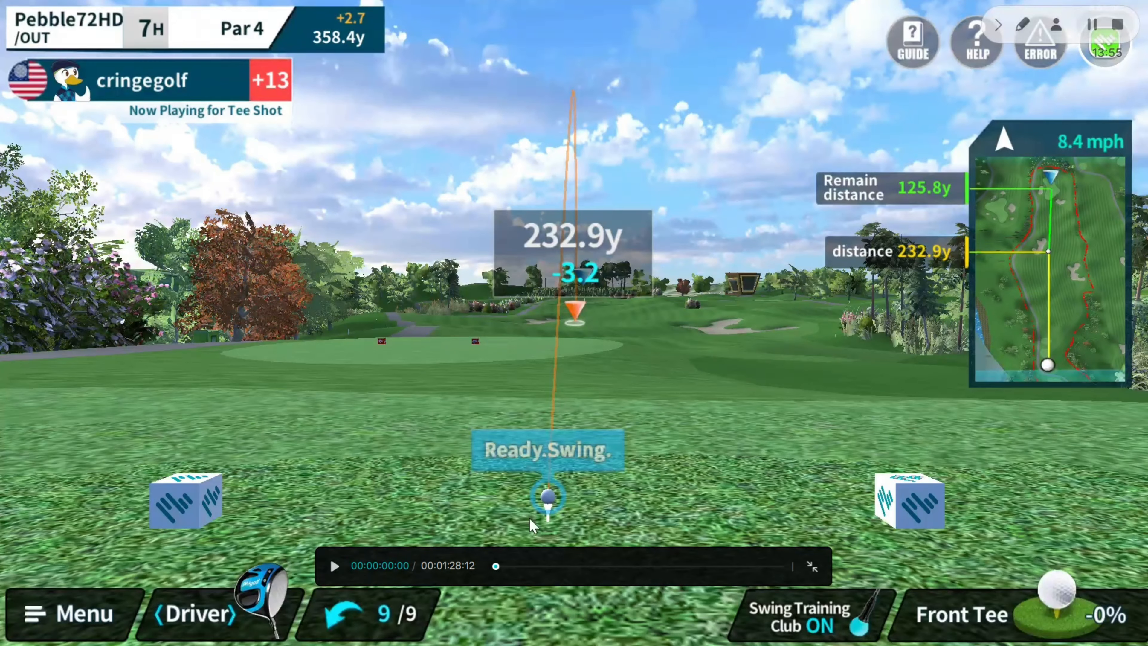
left_click(336, 565)
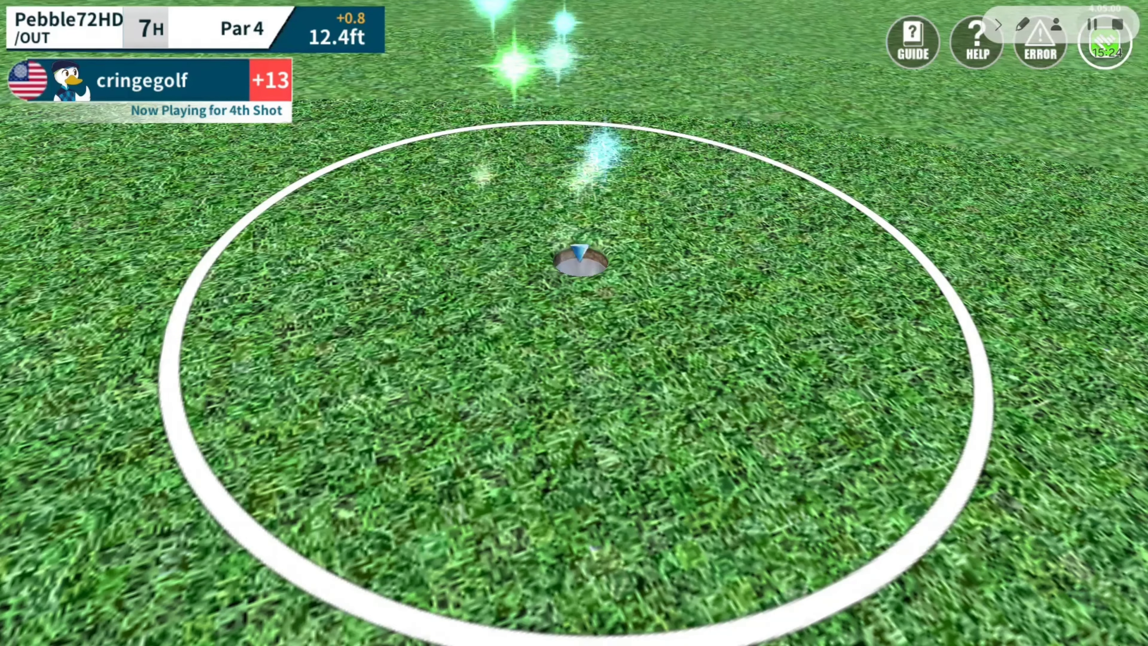
mouse_move(709, 492)
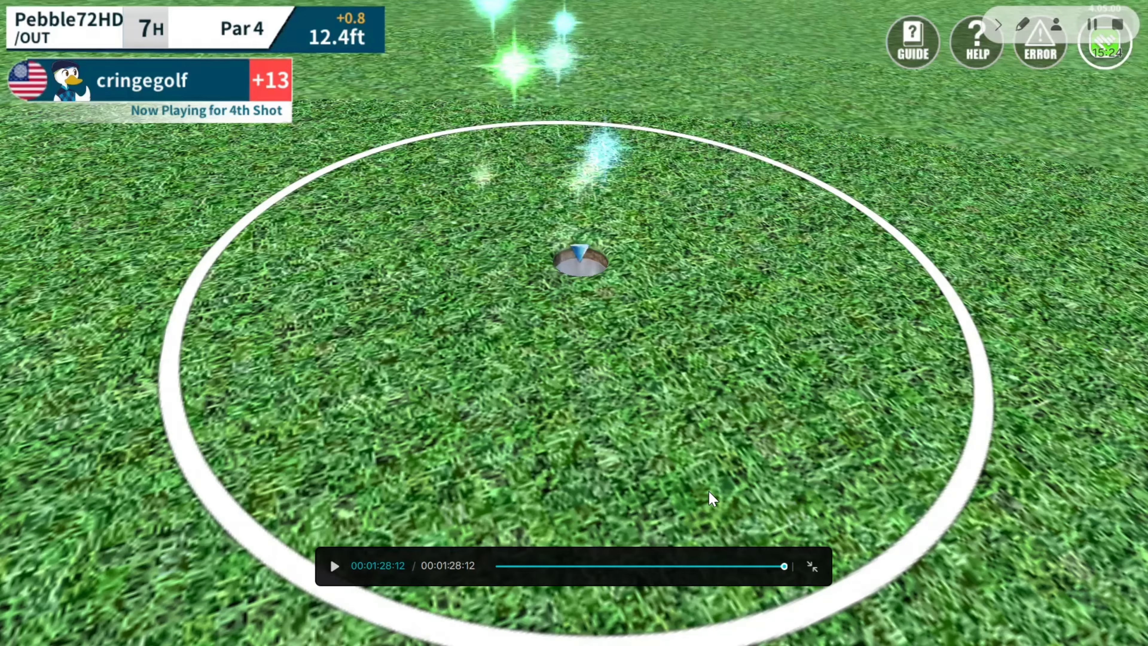
left_click(811, 567)
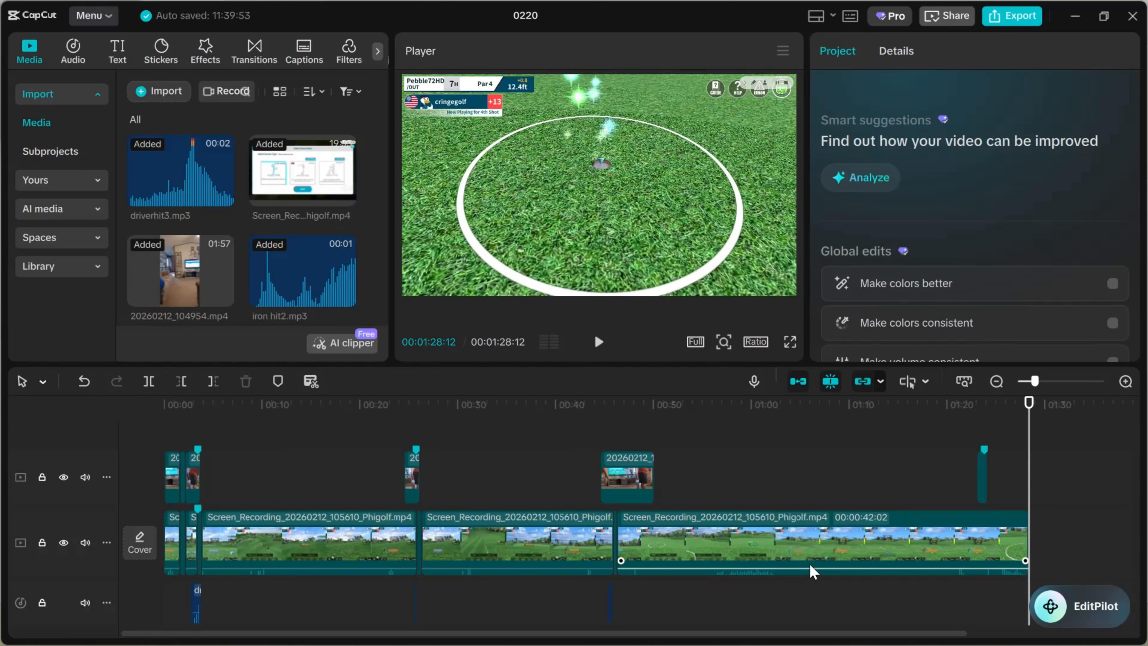